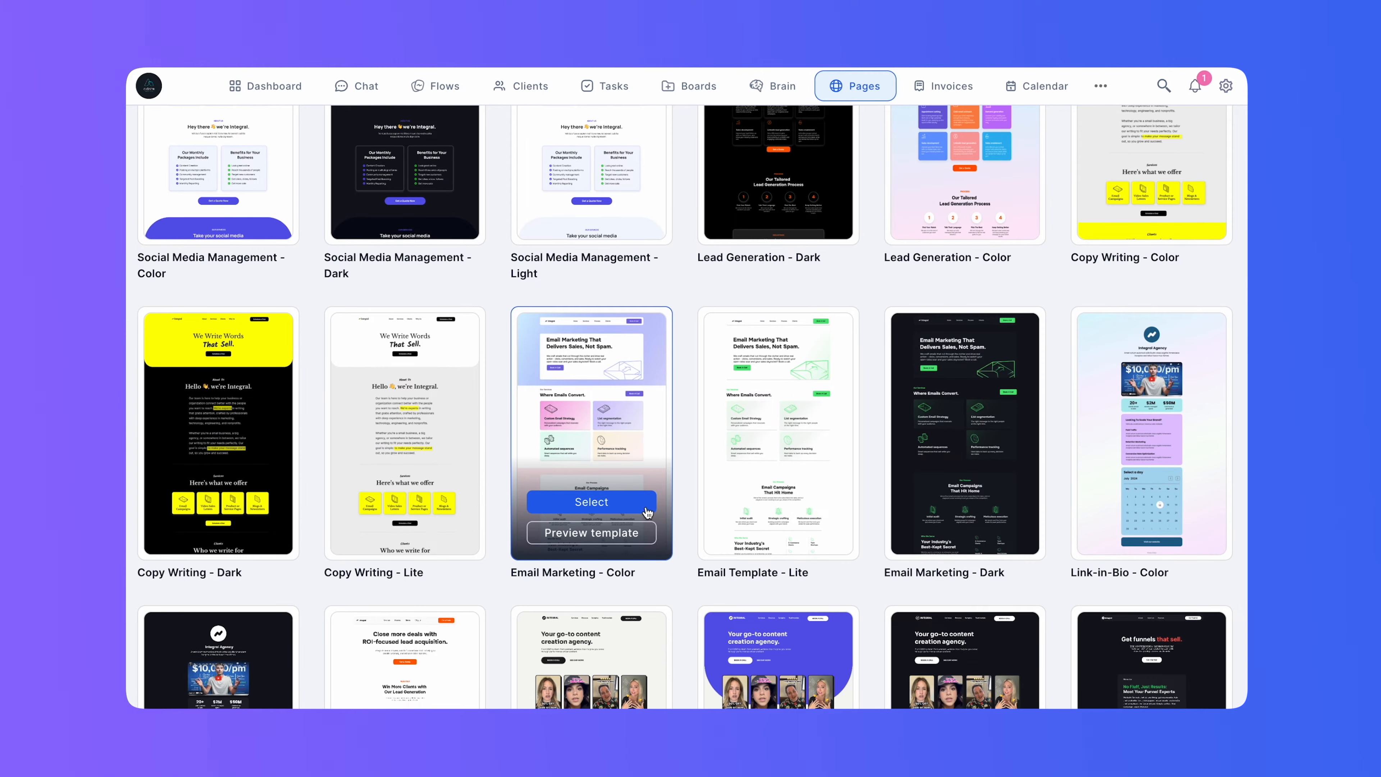
Browse the page templates and preview the Marketing Agency - Dark template through to its booking section.
scroll(647, 513, down, 7)
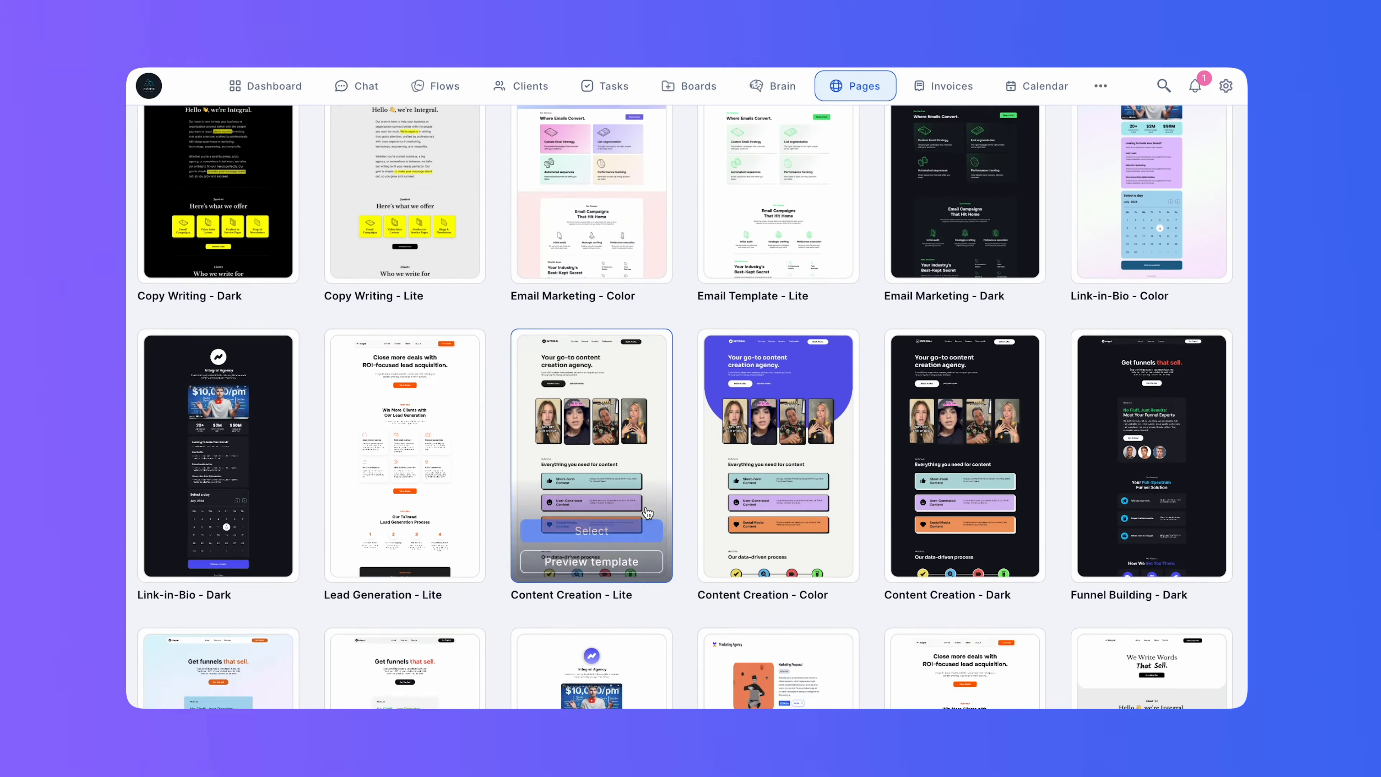
scroll(647, 513, down, 8)
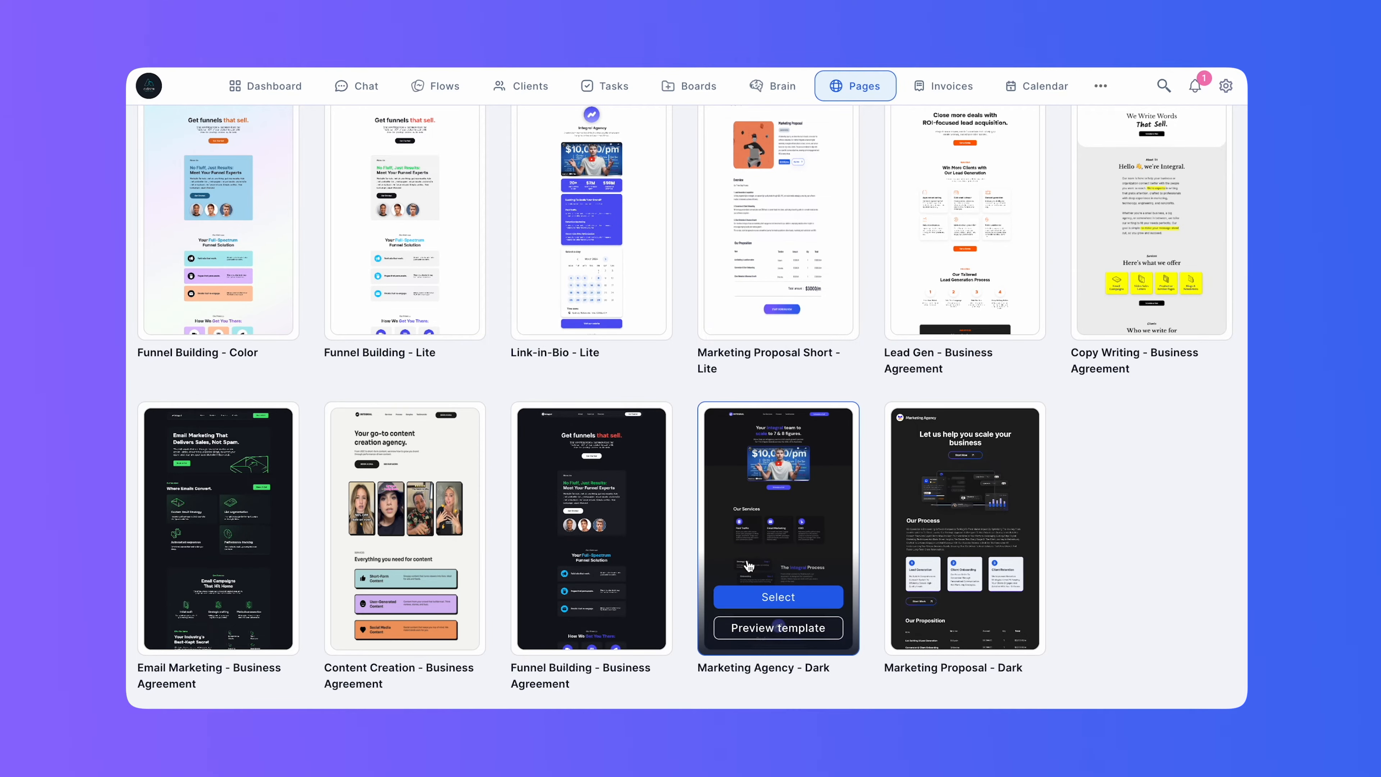
click(778, 627)
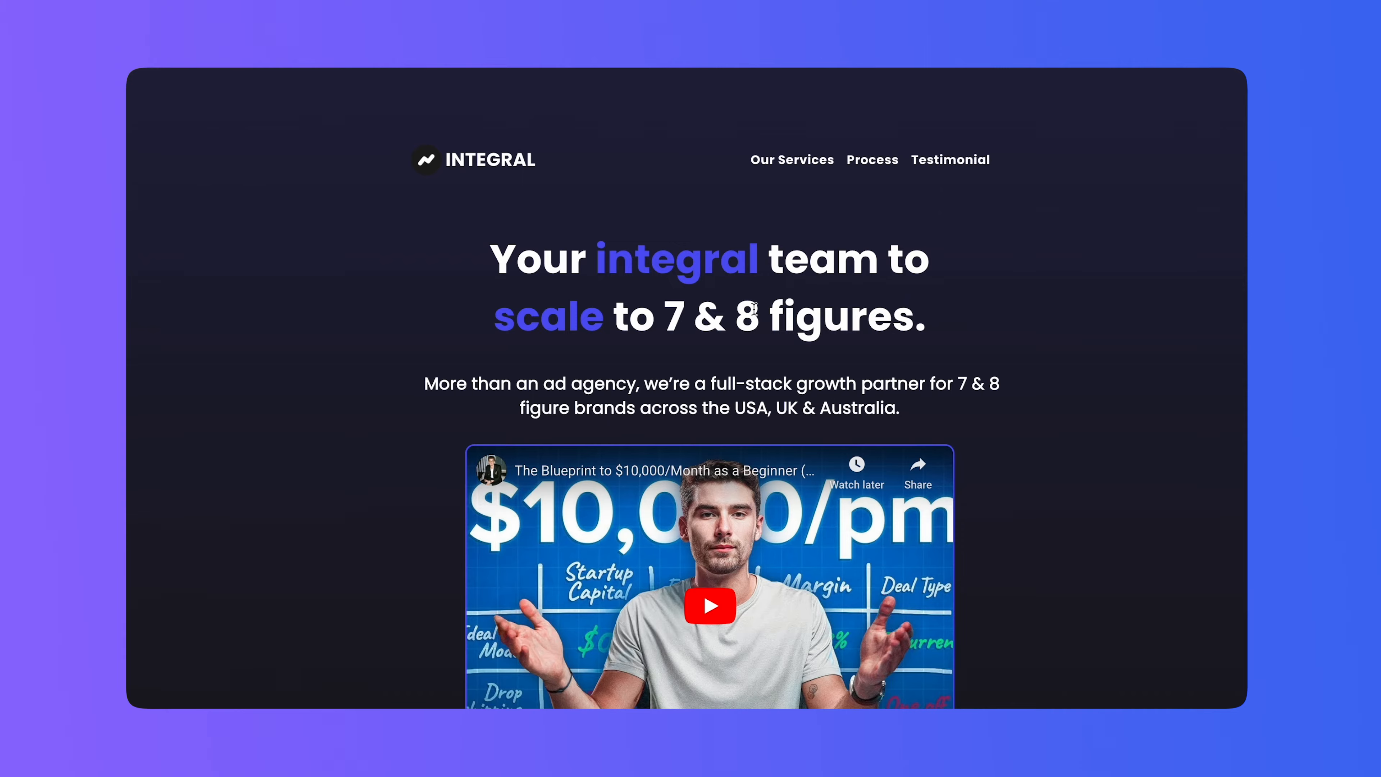
scroll(736, 364, down, 5)
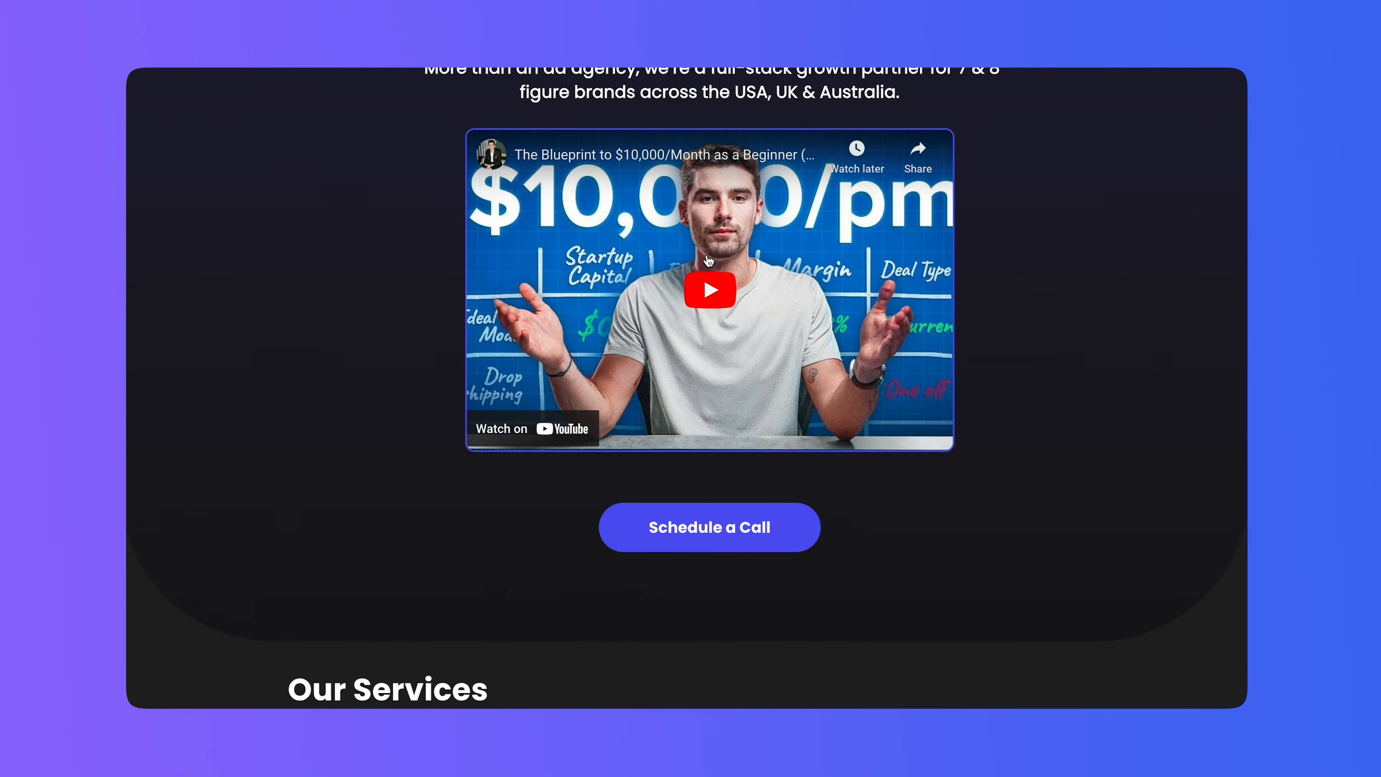
scroll(707, 261, down, 5)
scroll(708, 261, down, 1)
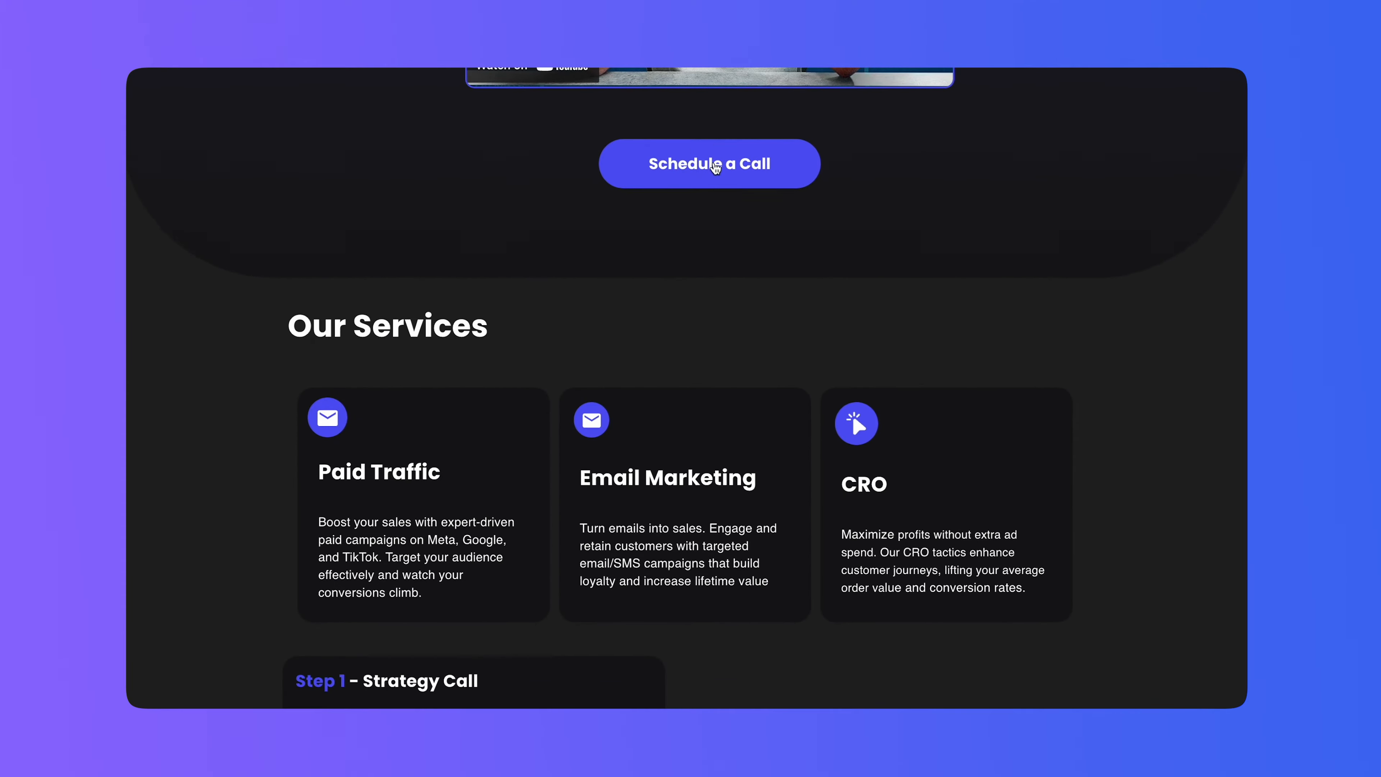
scroll(718, 251, down, 1)
scroll(717, 248, down, 4)
scroll(666, 203, down, 10)
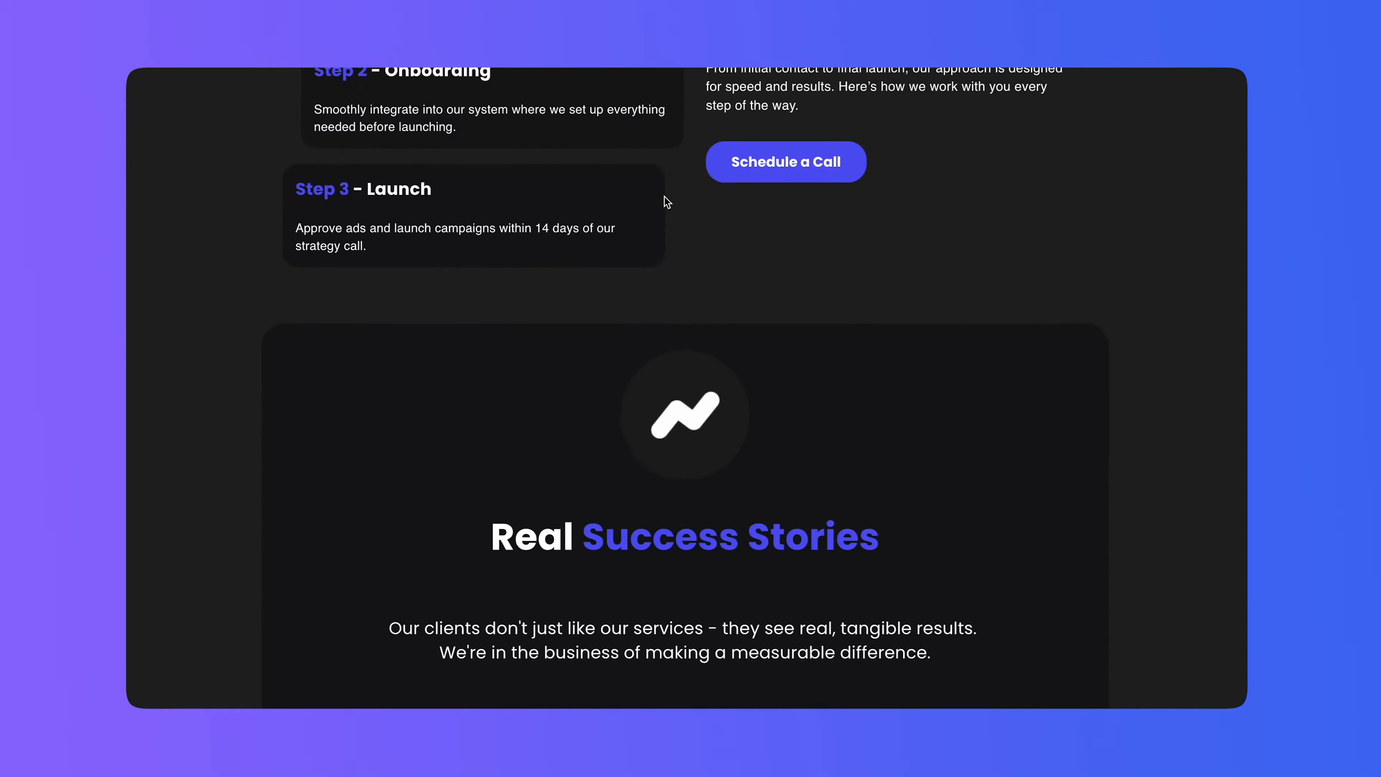
scroll(664, 197, down, 10)
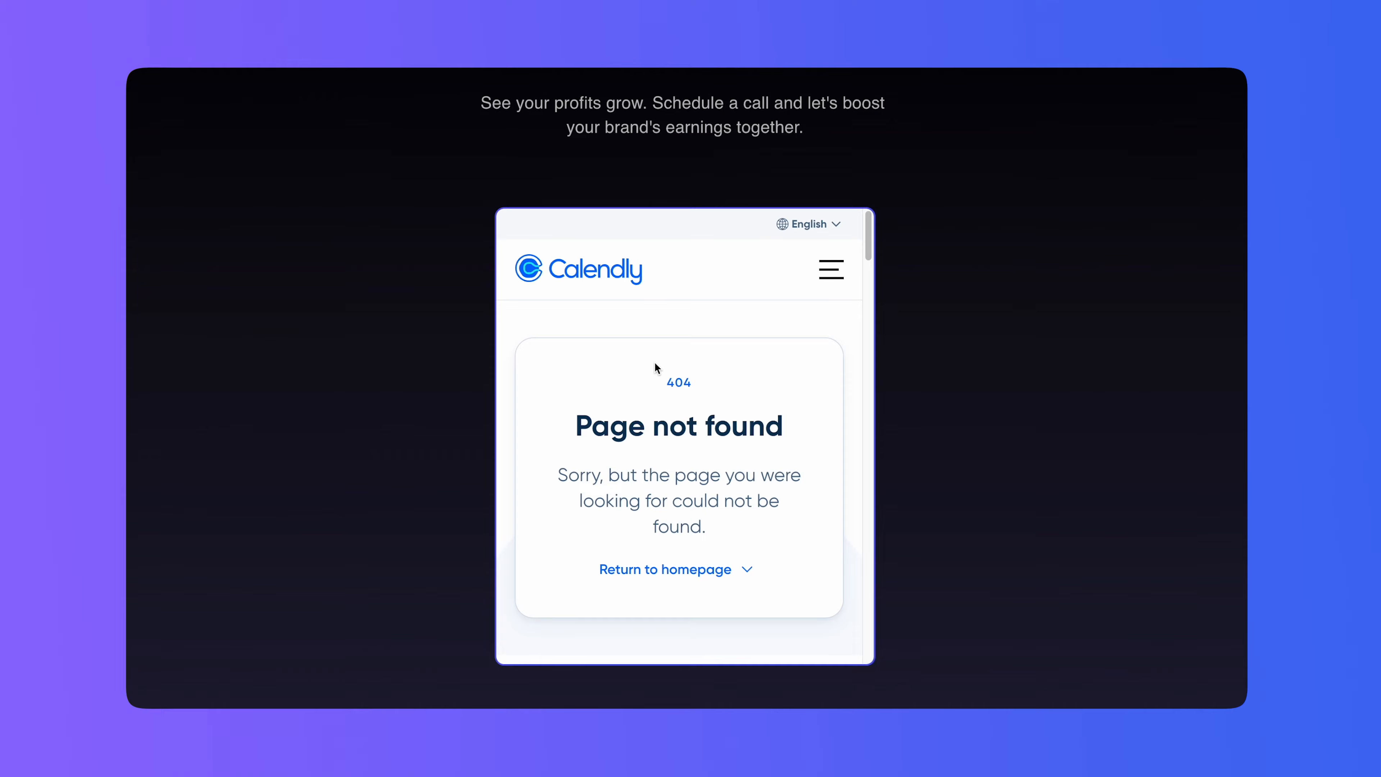
scroll(654, 362, up, 20)
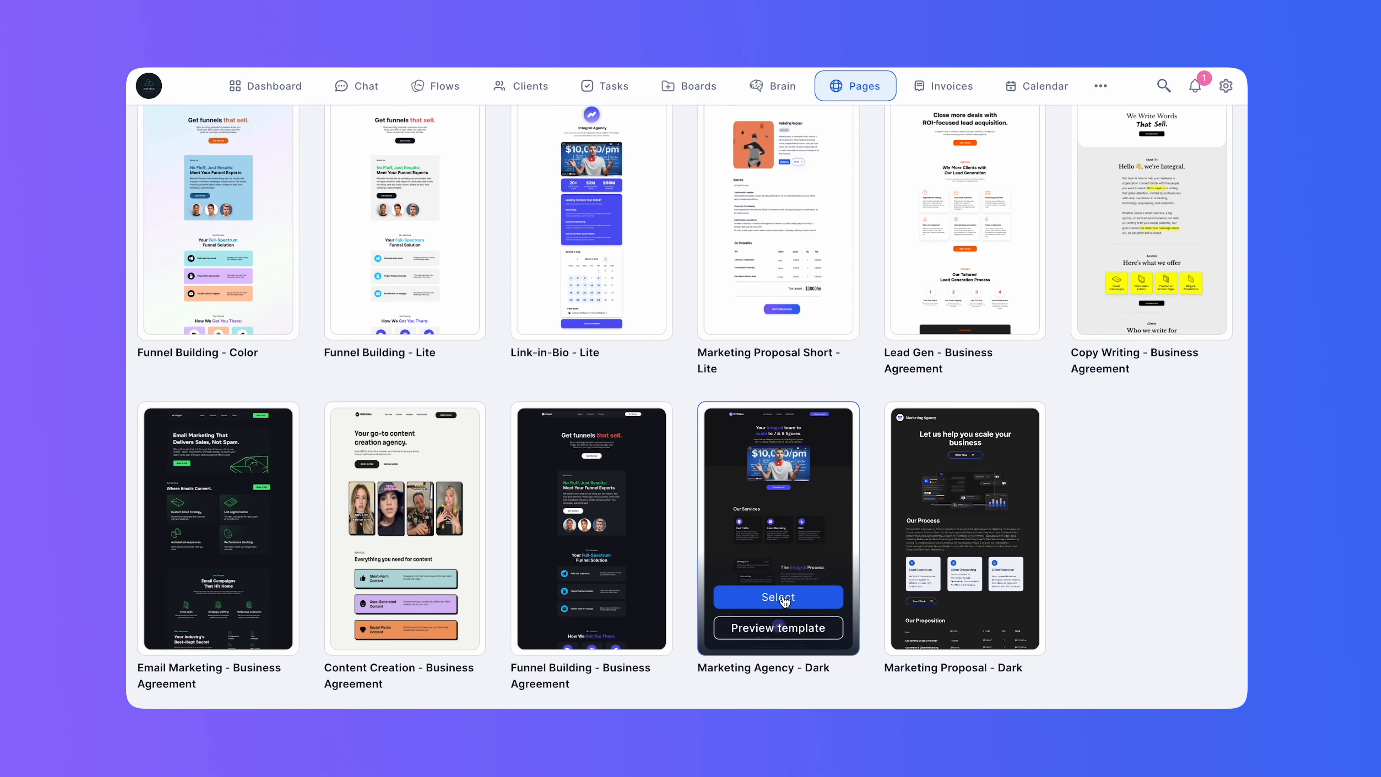
Create a site named "Demo Site" from the Marketing Agency - Dark template.
click(778, 597)
click(733, 401)
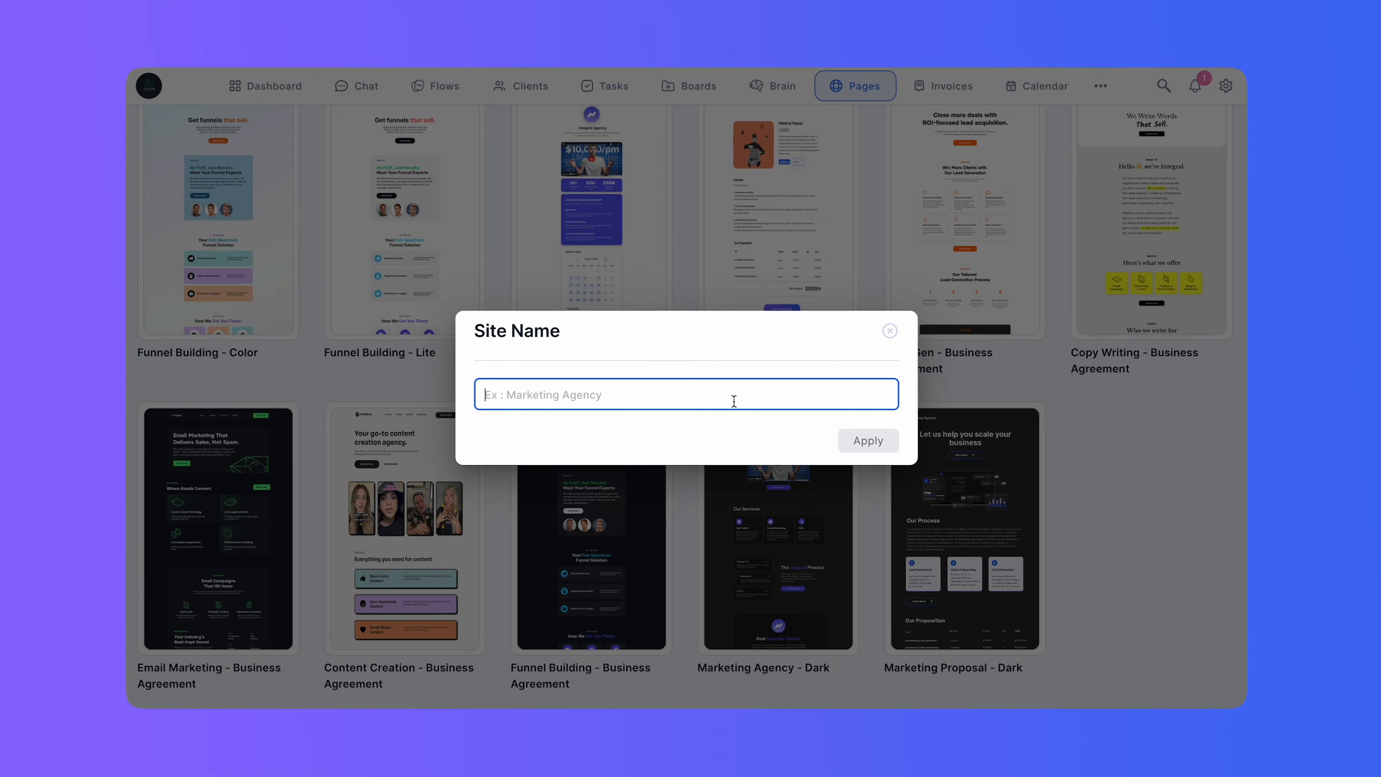
text(Demo Site)
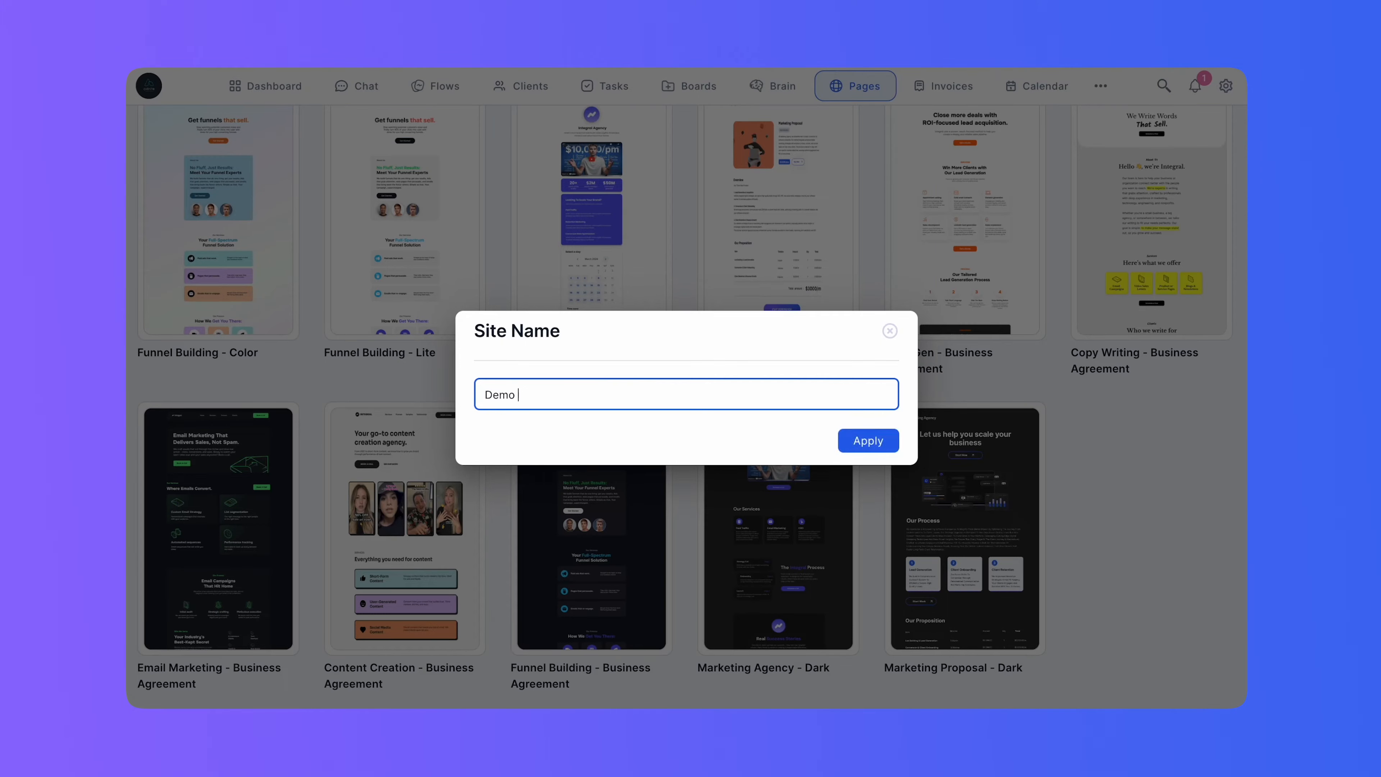
click(872, 445)
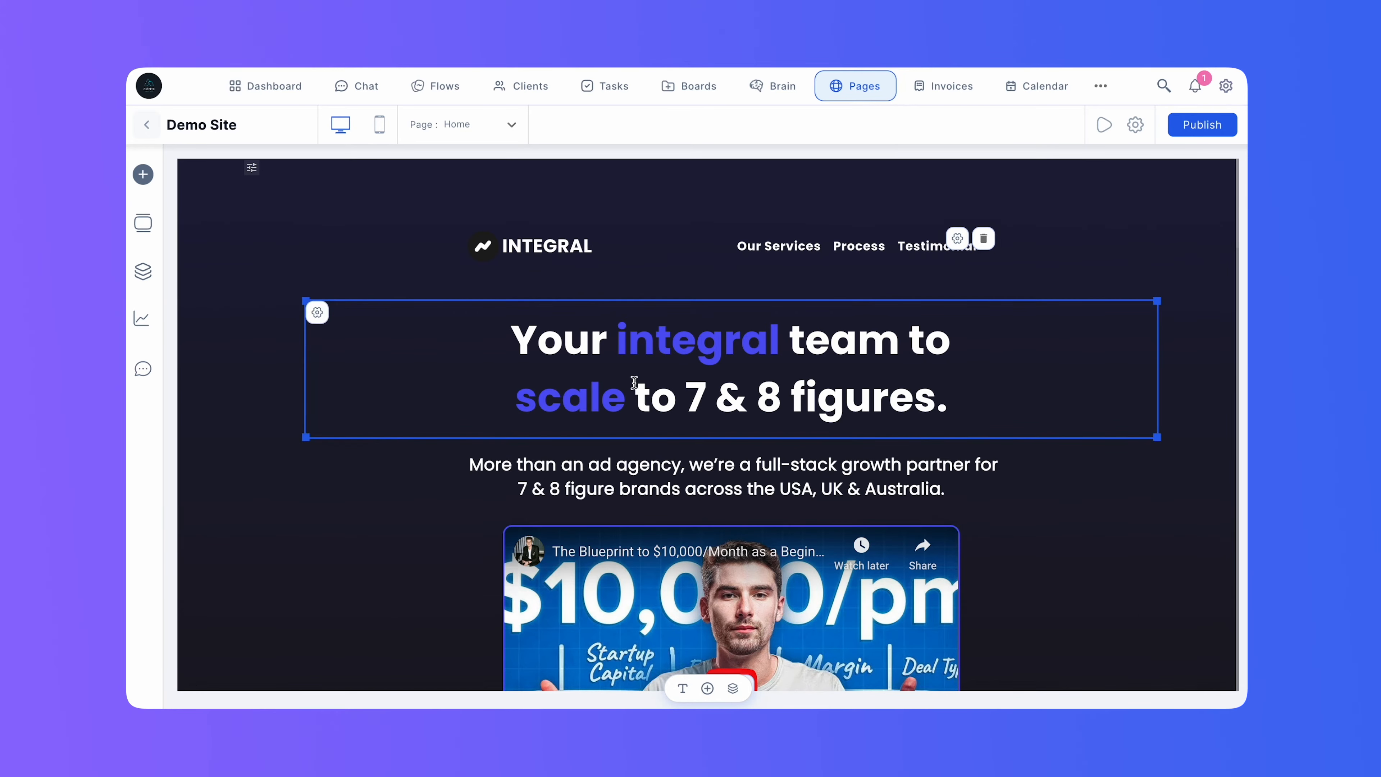
Examine the ready-made Services, Banner and Image+Text sections and the page templates available in the editor.
click(143, 224)
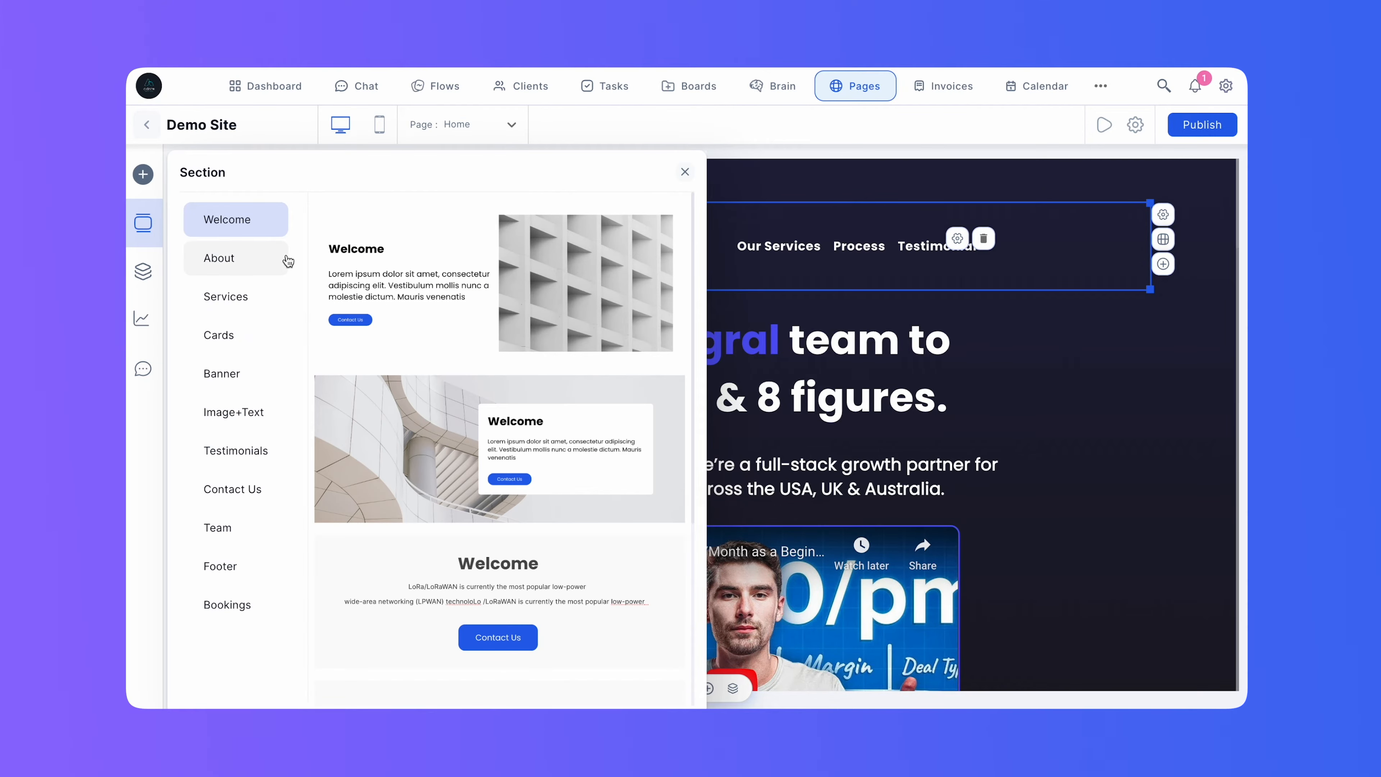
click(269, 265)
click(256, 297)
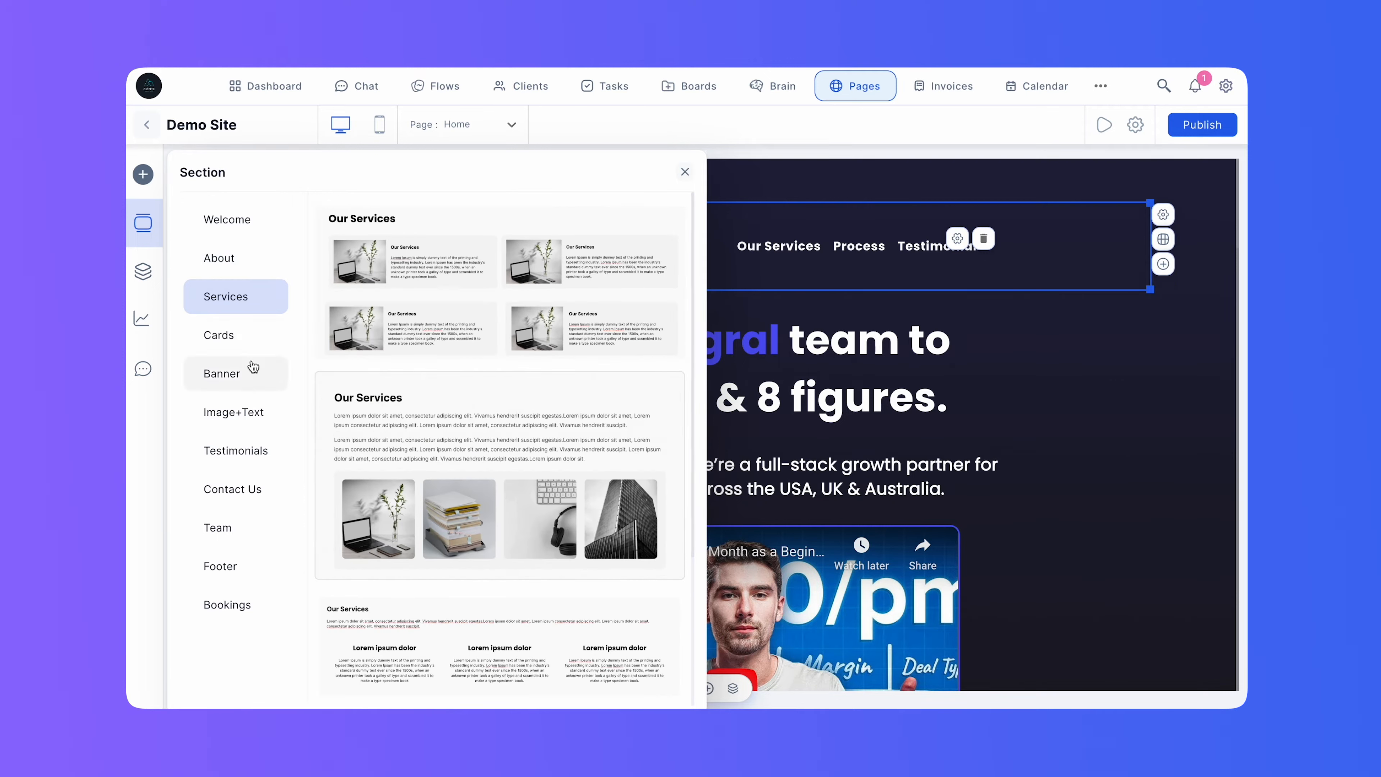
click(246, 370)
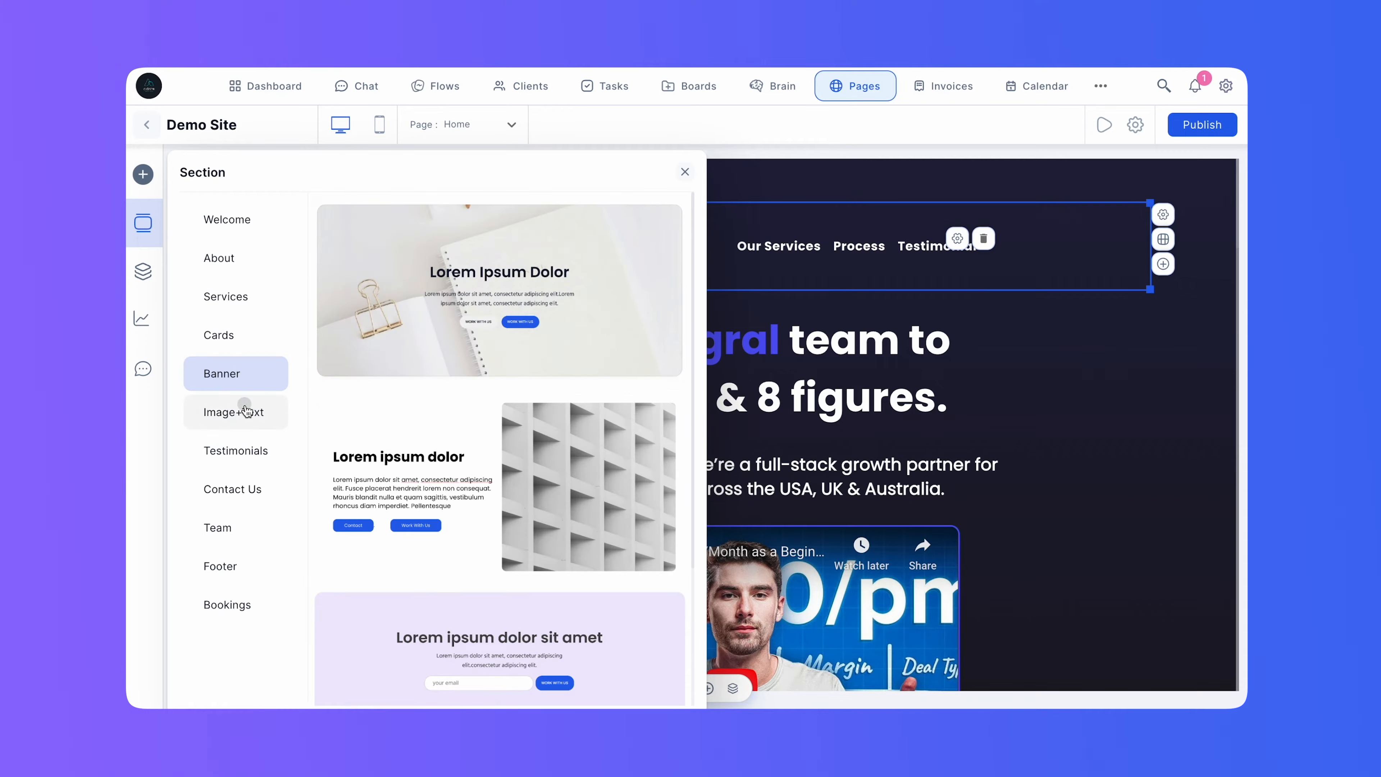
click(246, 411)
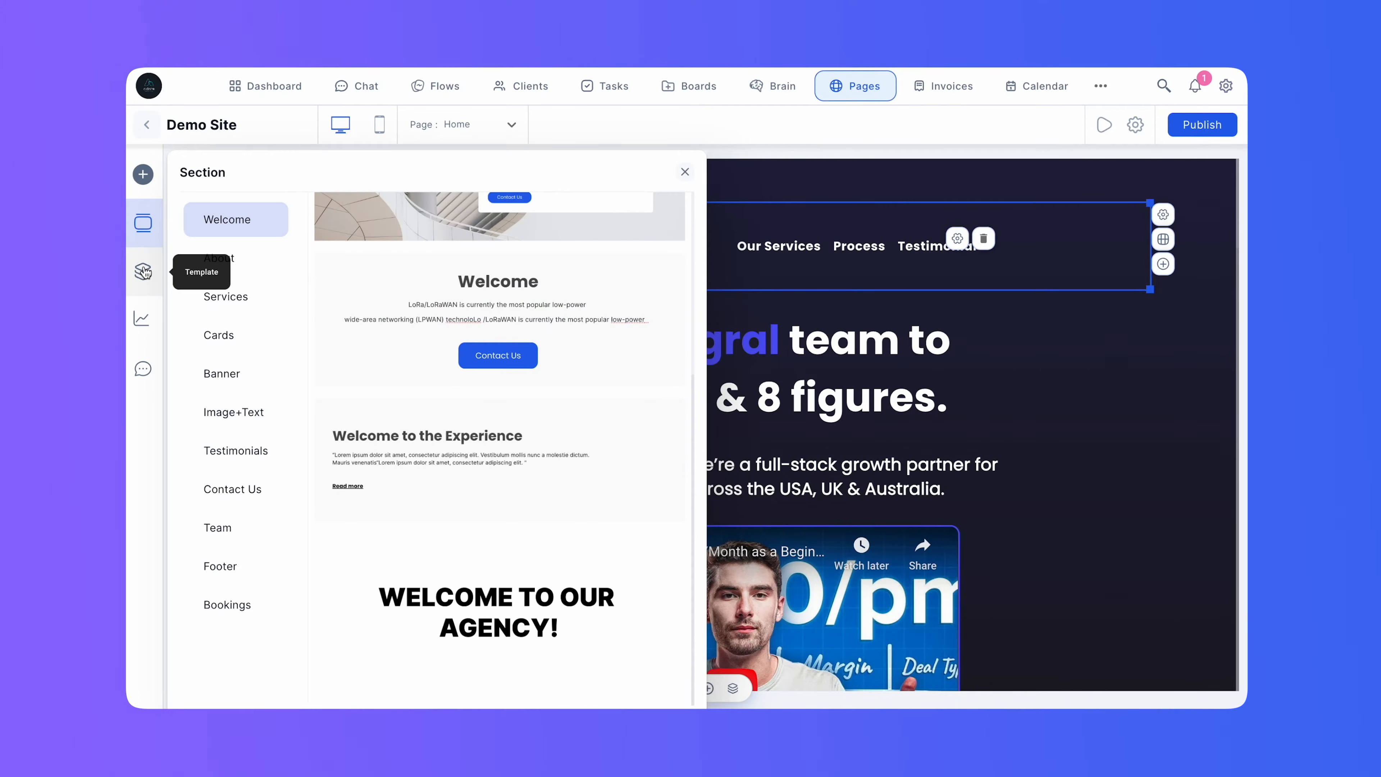
click(146, 273)
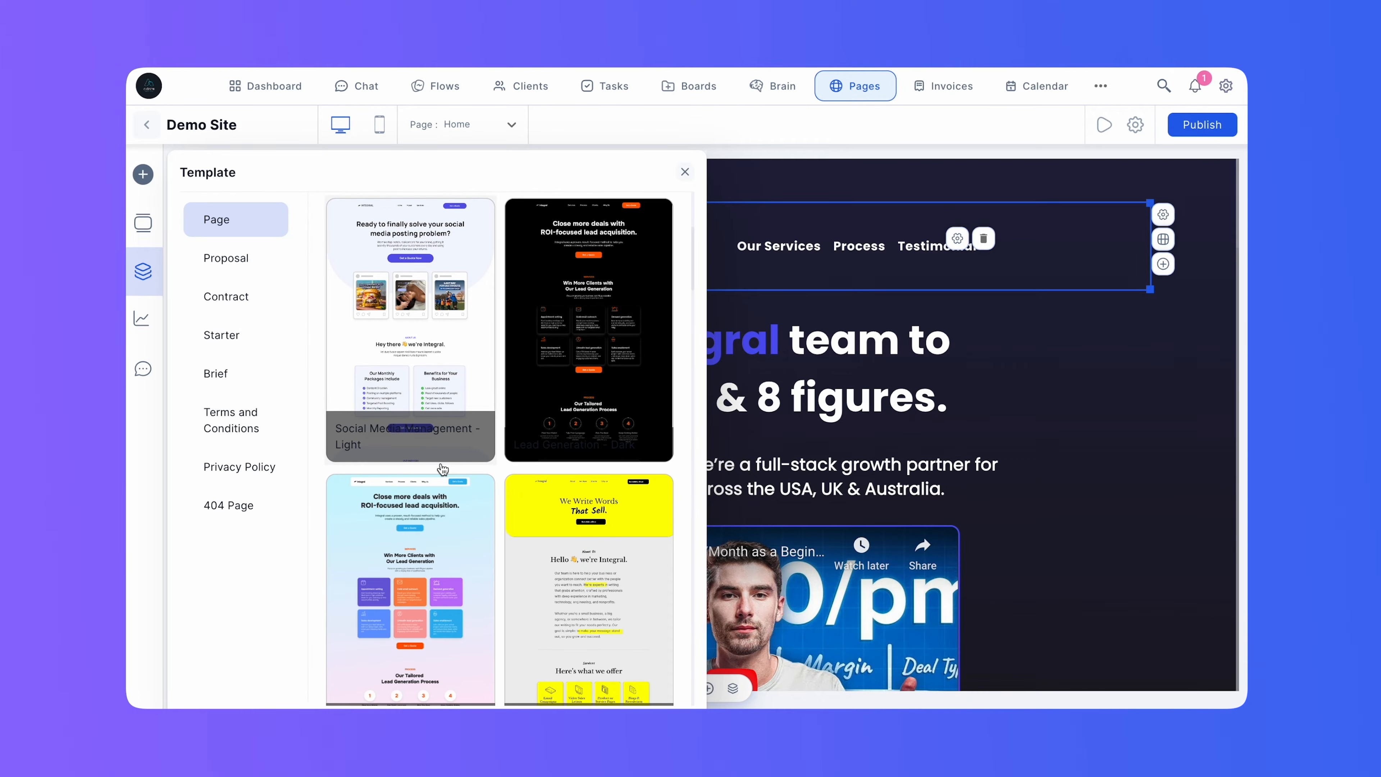
scroll(443, 469, down, 10)
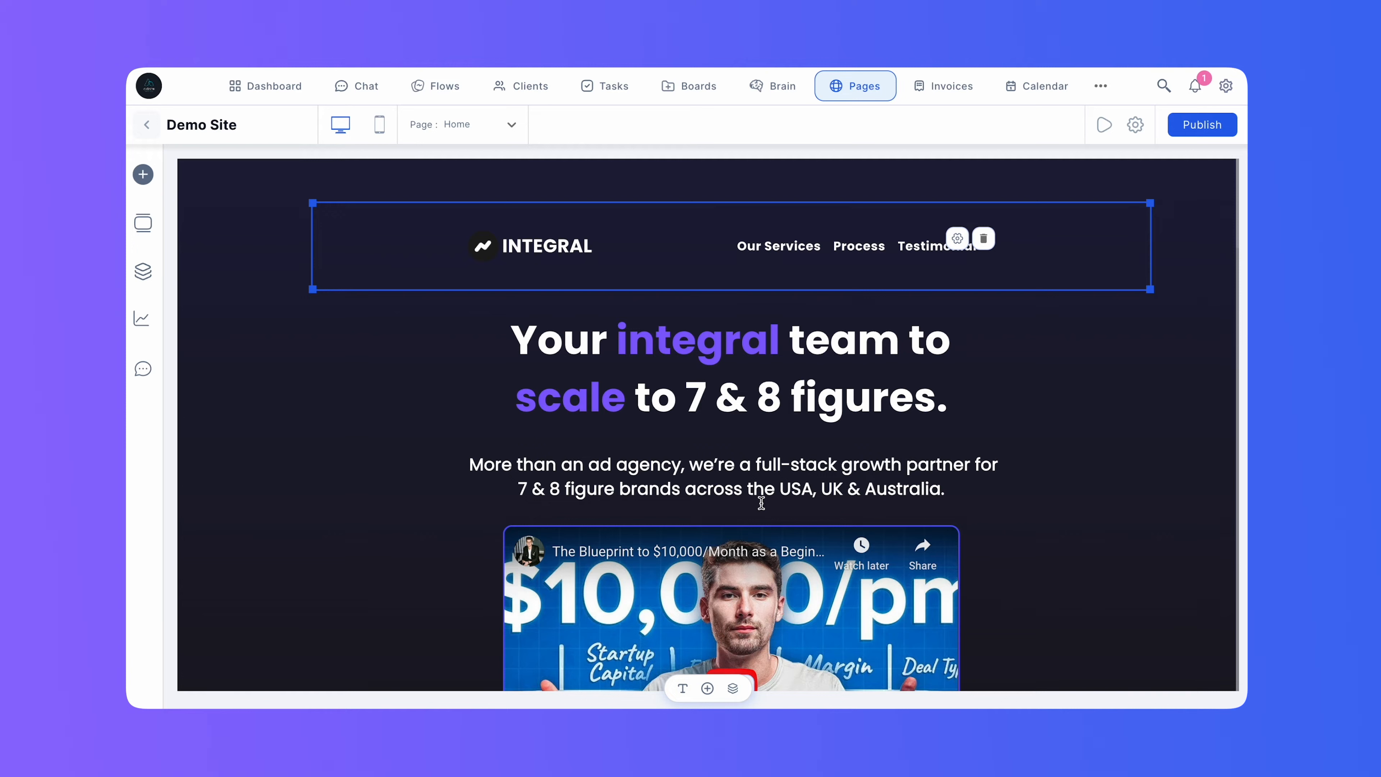
Recolour the words "integral" and "scale" in the hero headline with the preset green.
click(701, 346)
double_click(702, 346)
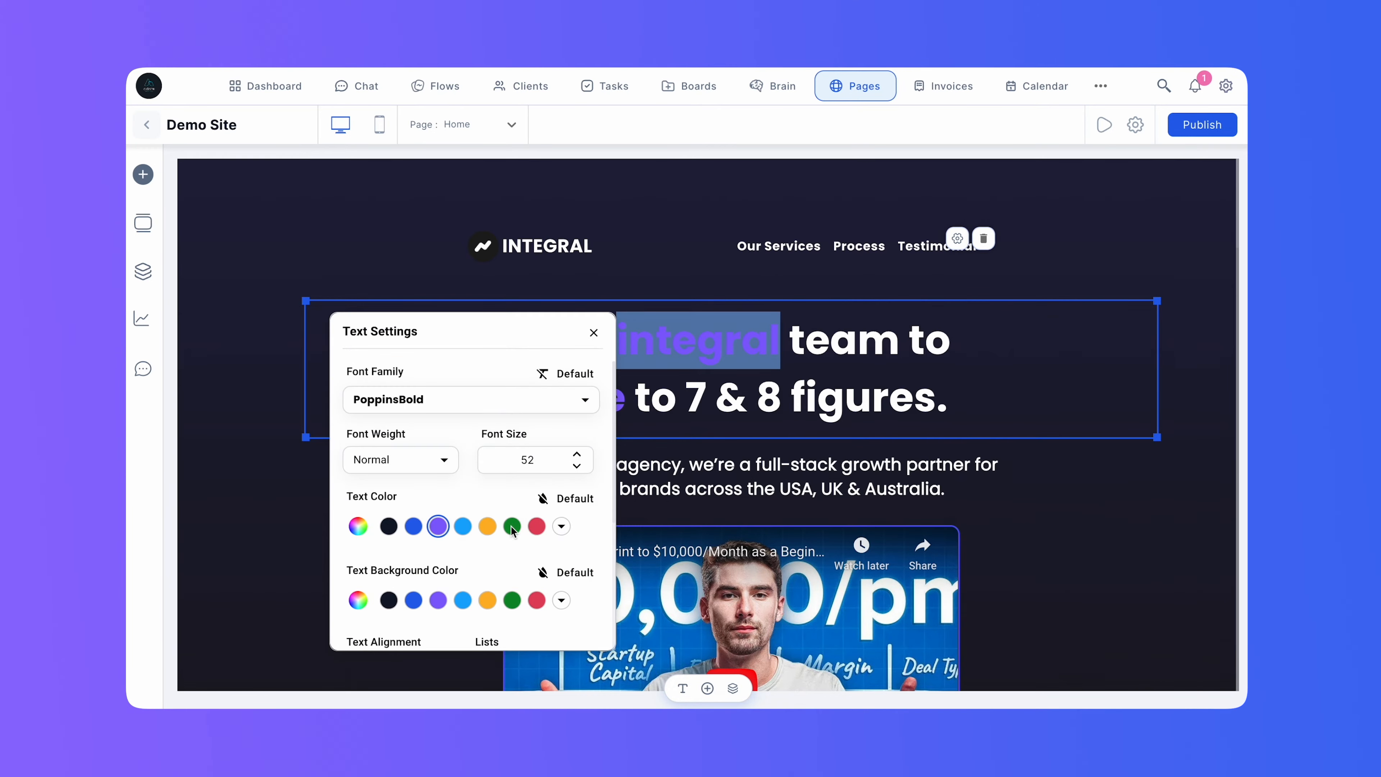
click(511, 526)
click(568, 397)
double_click(568, 397)
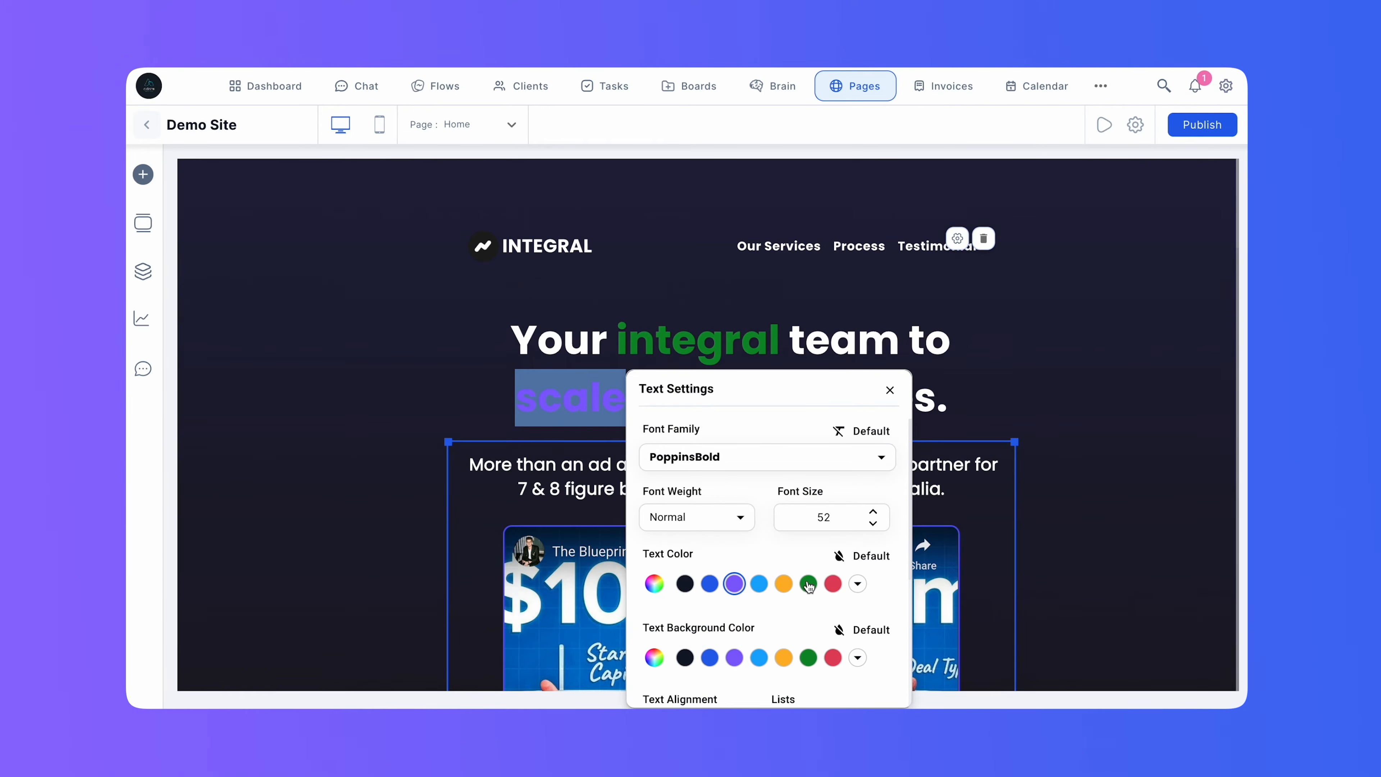
click(808, 584)
scroll(851, 377, down, 8)
click(891, 391)
Set the fill colour of the hero's Schedule a Call button to preset green 33b24f and save it.
click(775, 393)
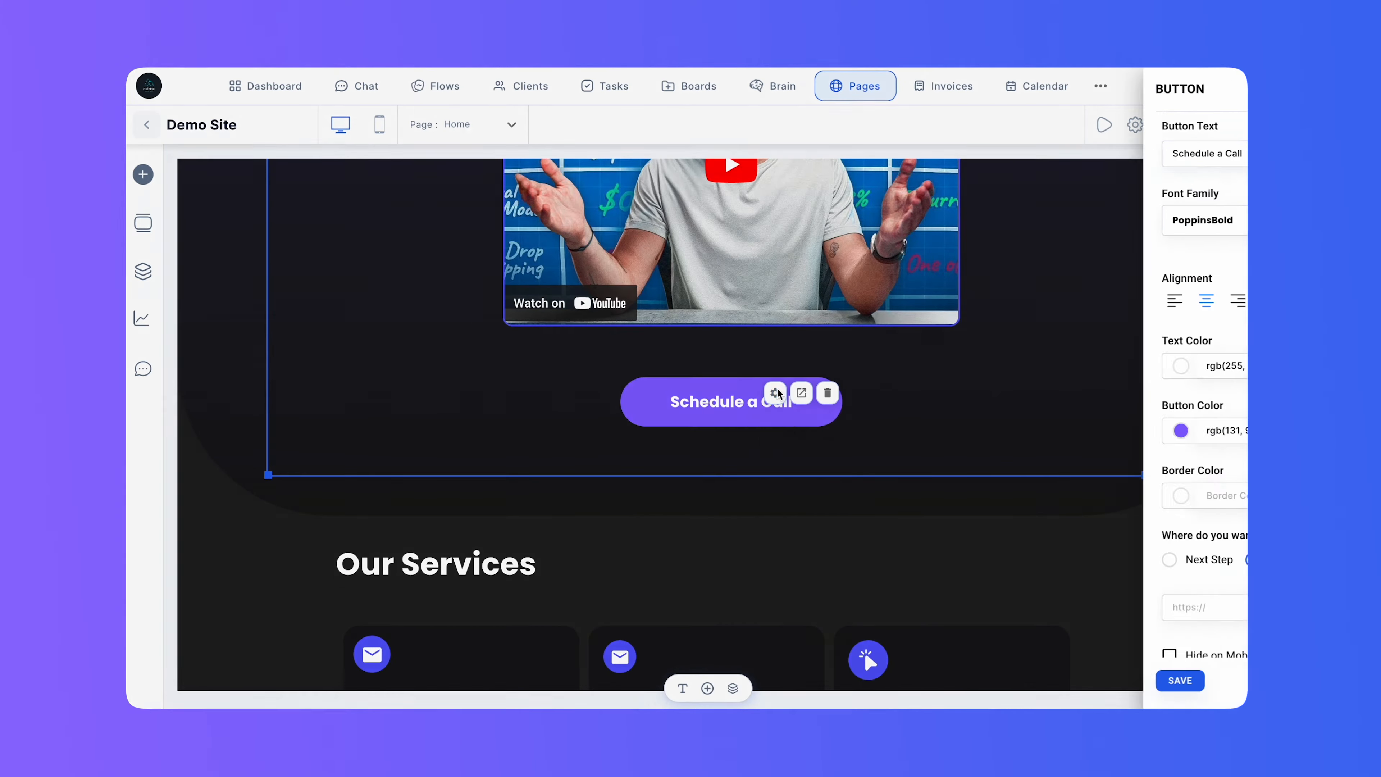
click(1021, 431)
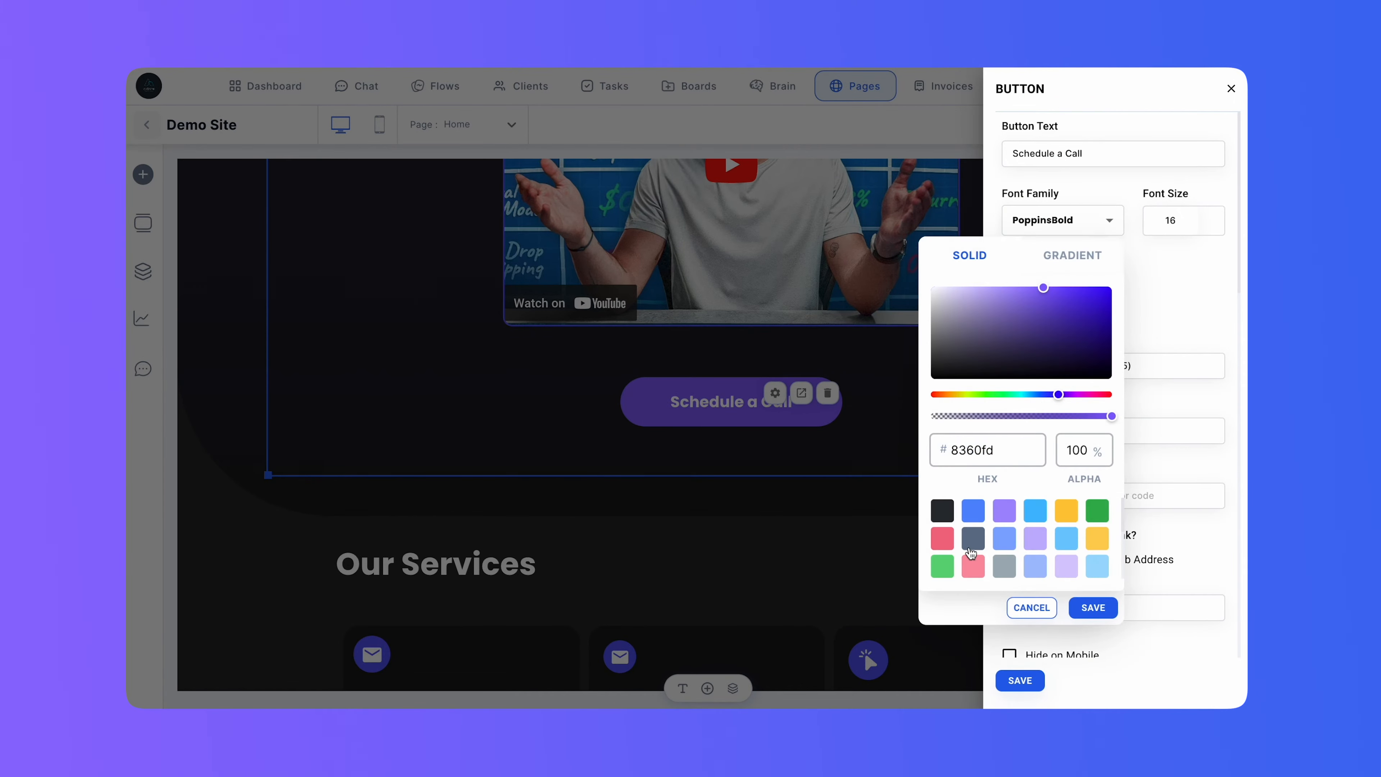
click(1098, 510)
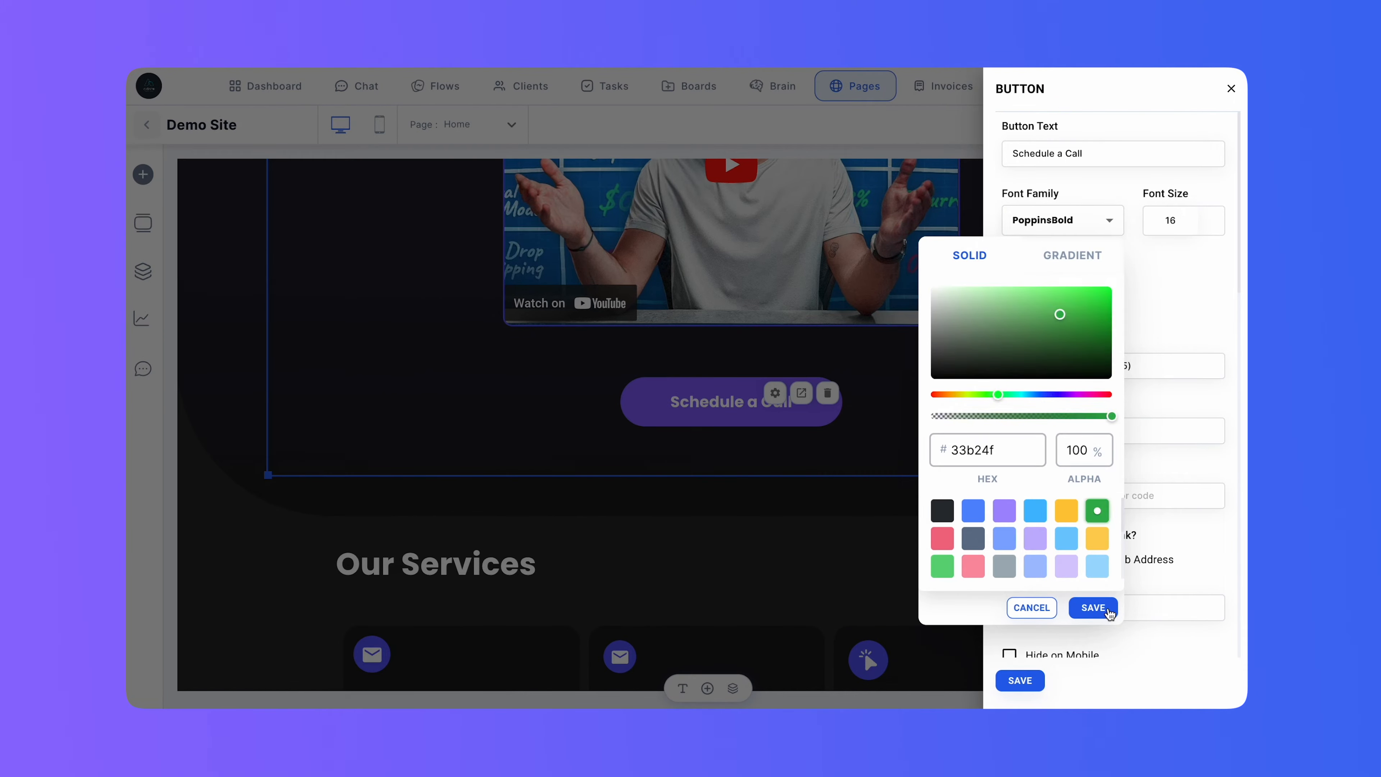
click(1093, 607)
click(1017, 681)
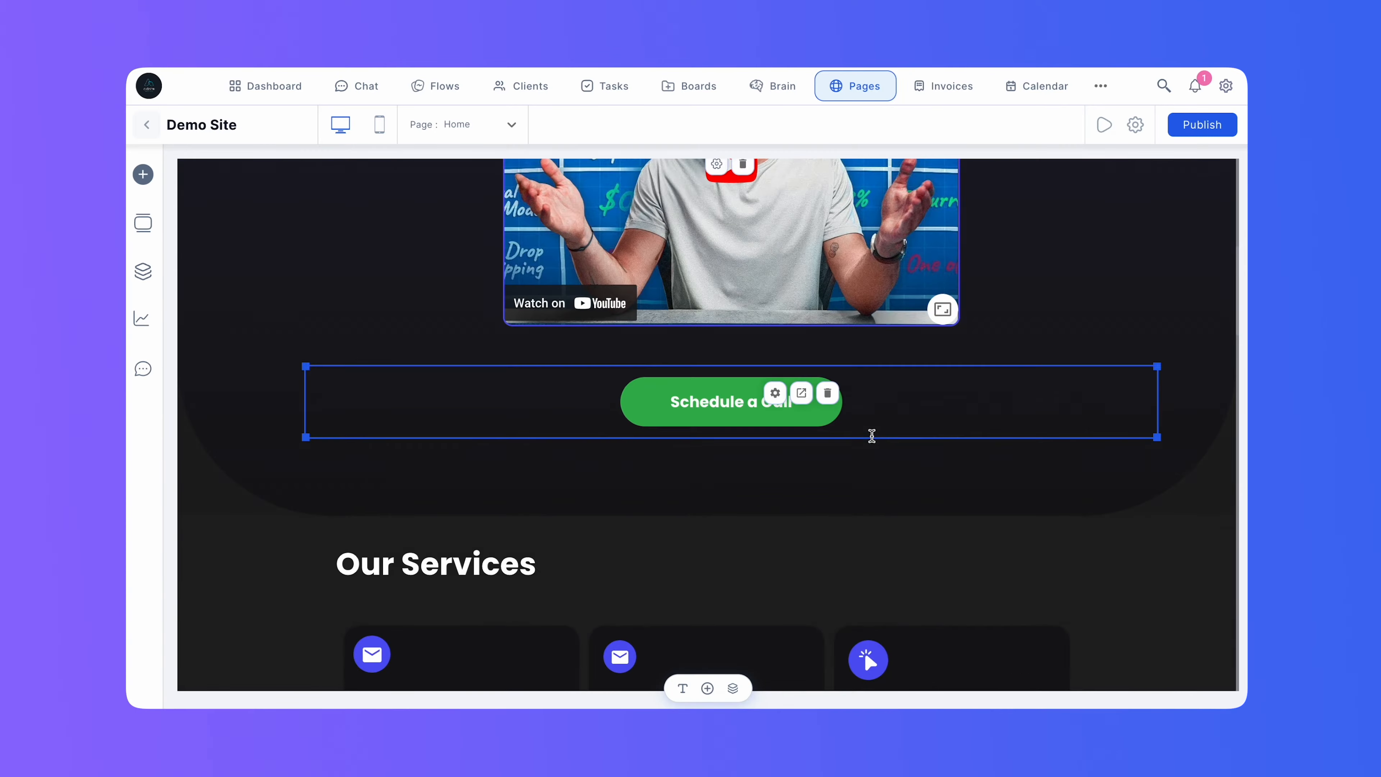
Copy the hex code of the green text colour used on the headline word "integral".
scroll(872, 435, up, 10)
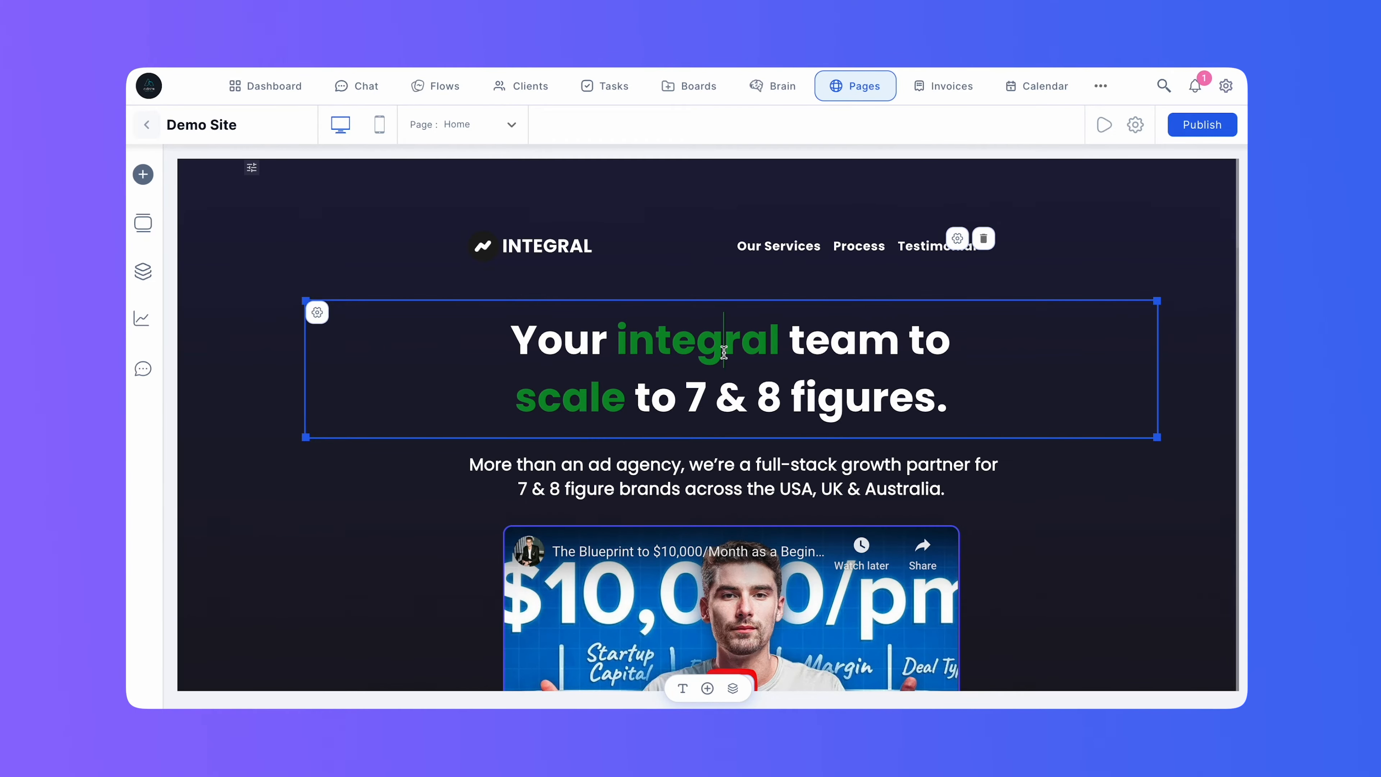
double_click(728, 342)
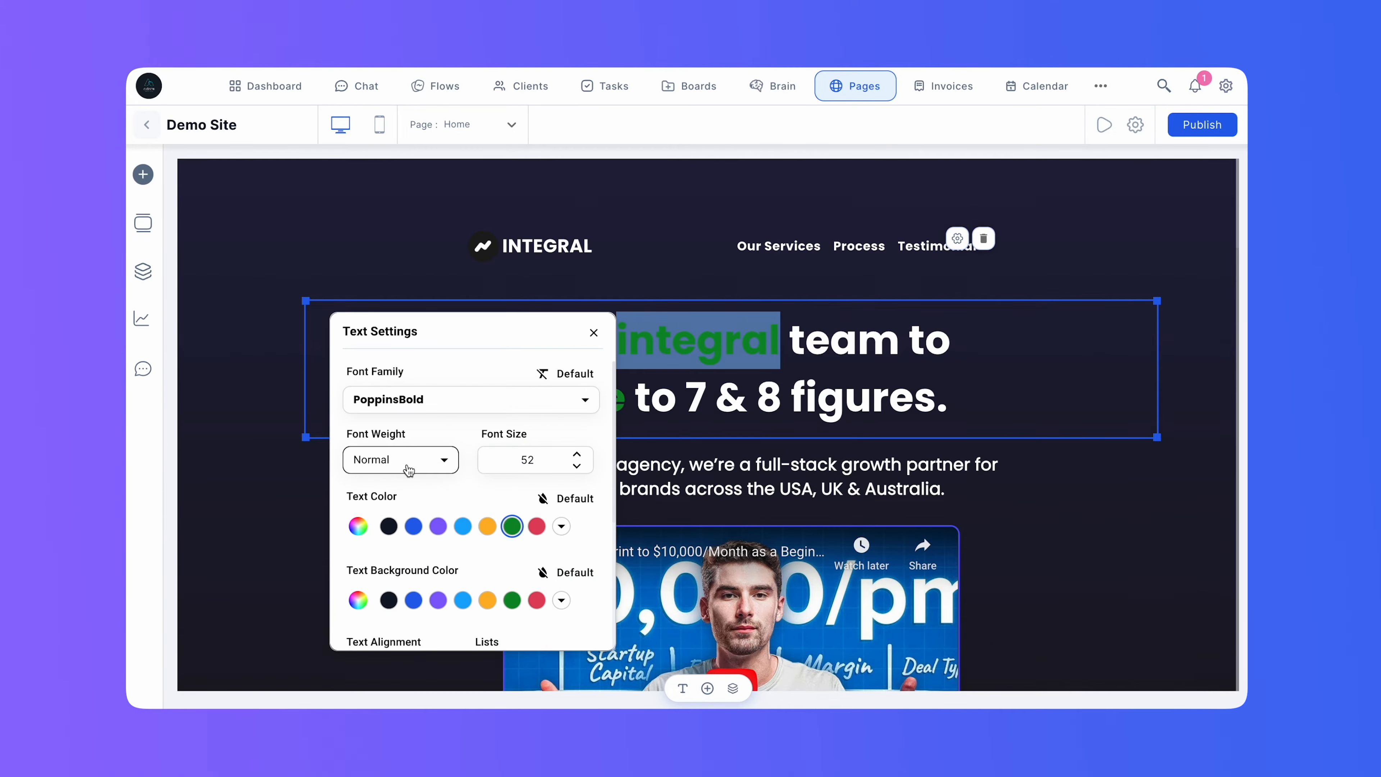
click(358, 526)
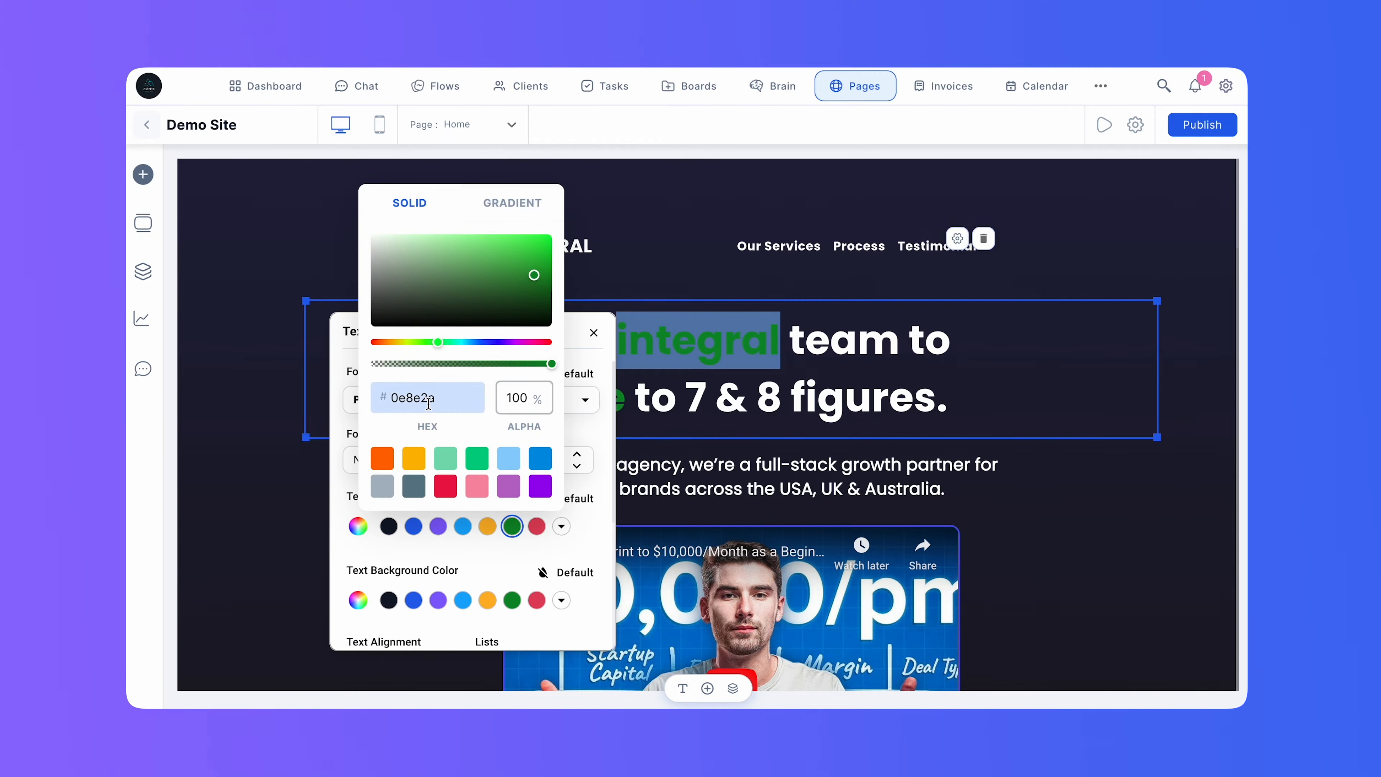
double_click(429, 403)
key(ctrl+c)
click(831, 415)
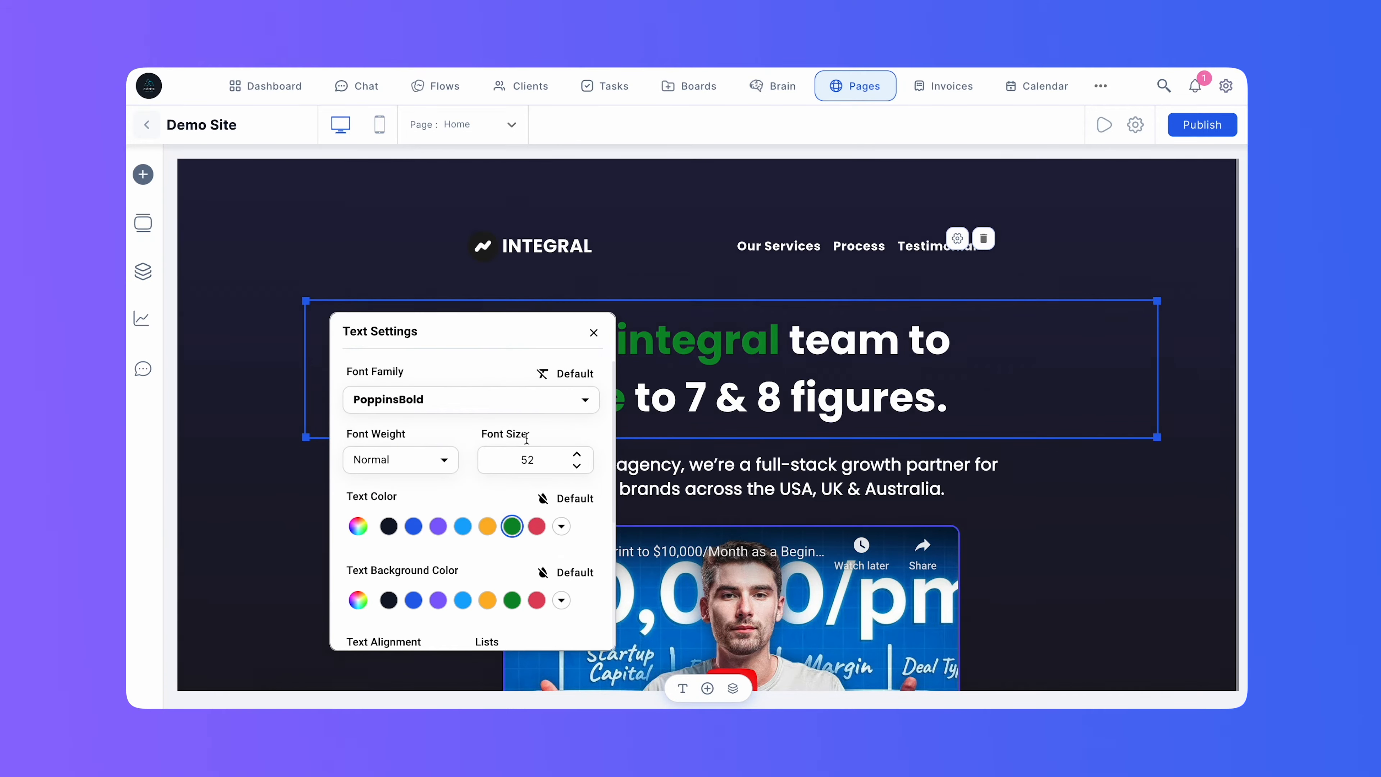
click(601, 333)
Set the hero's Schedule a Call button colour to hex 0e8e2a and save the button settings.
scroll(685, 444, down, 10)
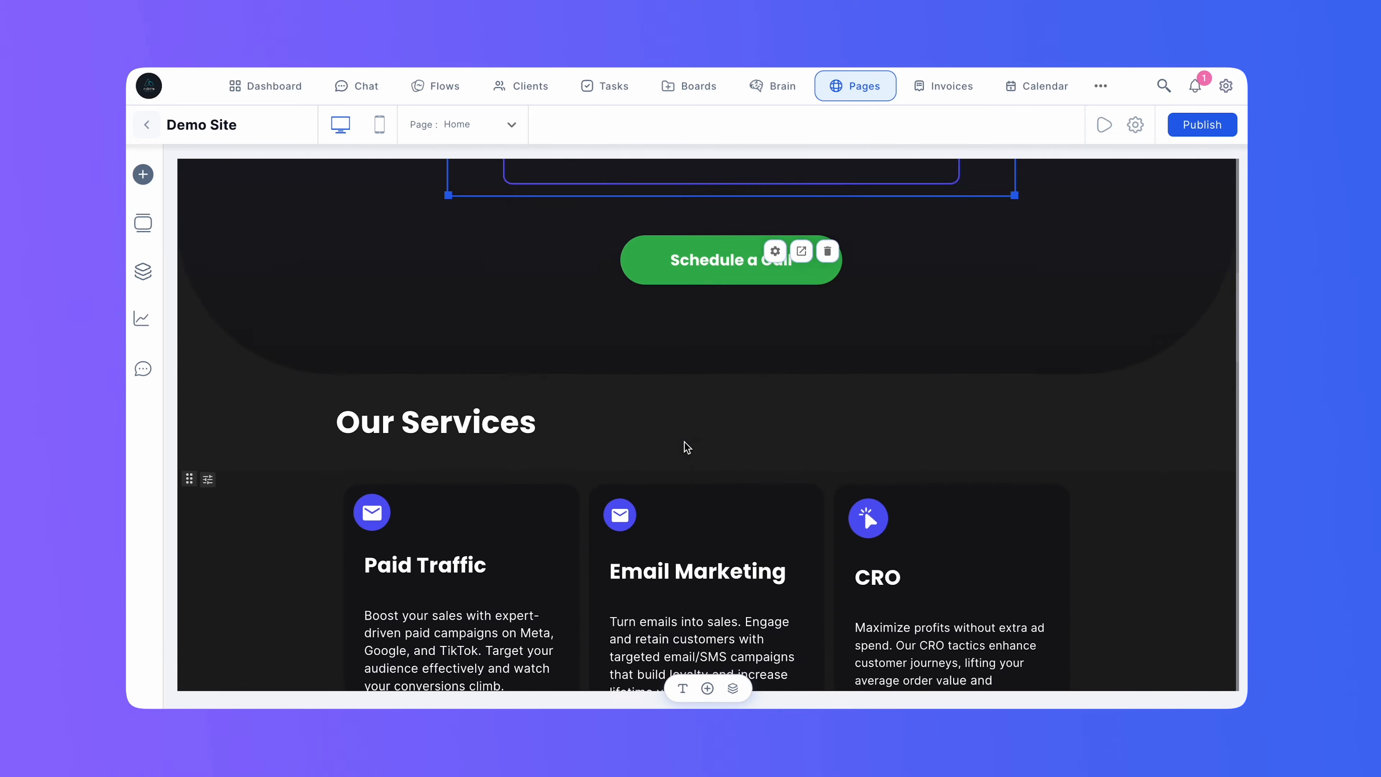
scroll(687, 447, up, 2)
click(774, 343)
click(1040, 433)
click(1021, 430)
click(995, 449)
double_click(994, 449)
key(ctrl+v)
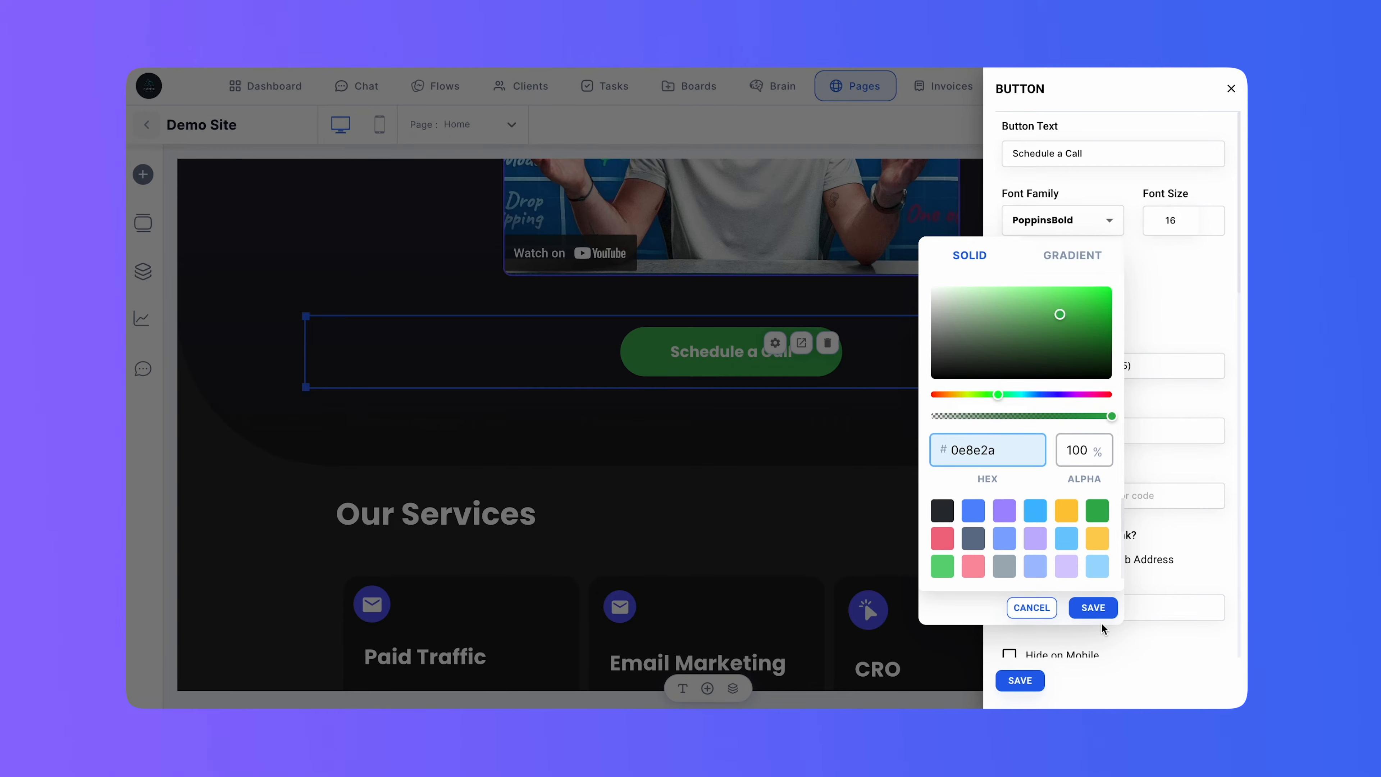
click(1093, 608)
click(1020, 680)
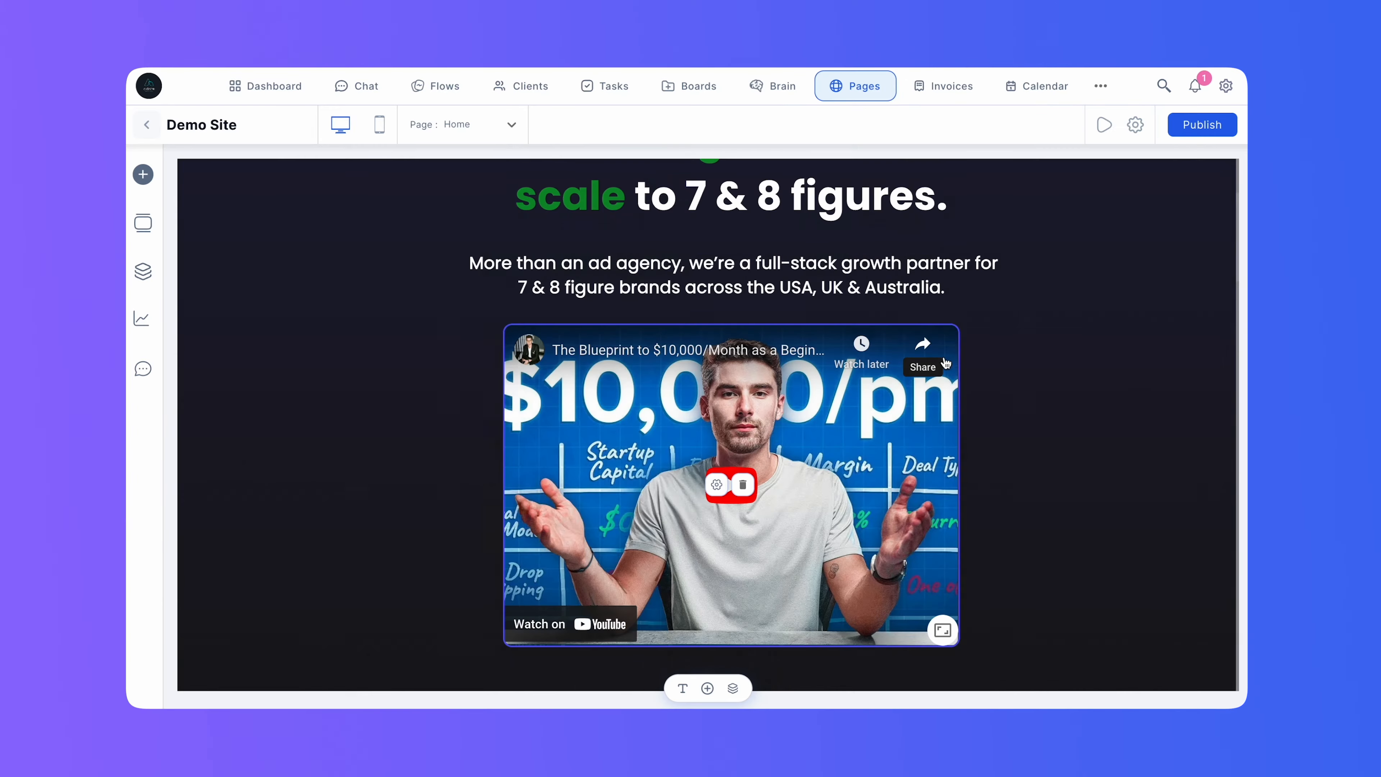
Change the hero video's border colour to the copied green, rgb(14, 142, 42), and save the video settings.
click(717, 485)
click(1021, 384)
click(1017, 402)
key(ctrl+a)
key(ctrl+v)
click(1093, 562)
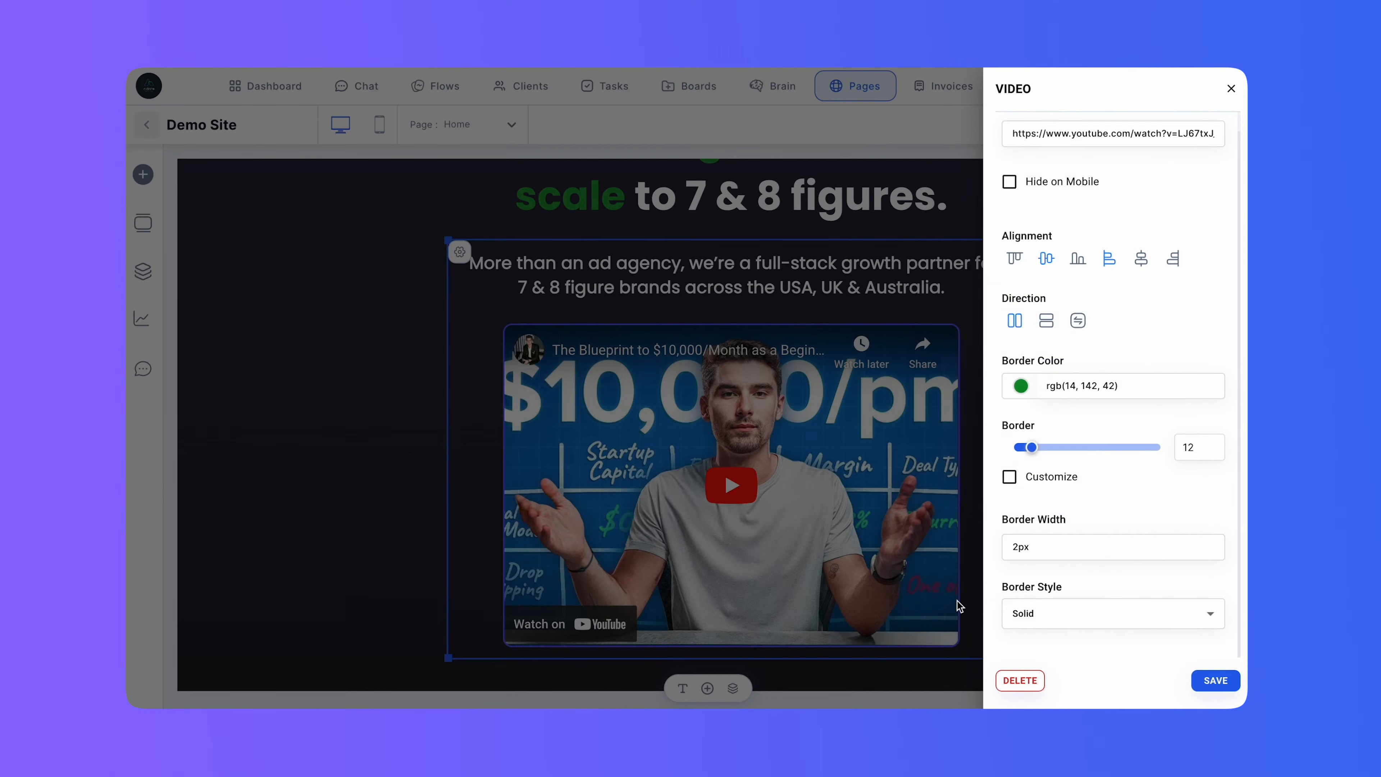
click(1216, 680)
Set the end colour of the hero section's background gradient to hex 0e8e2a and save the section settings.
scroll(937, 487, up, 3)
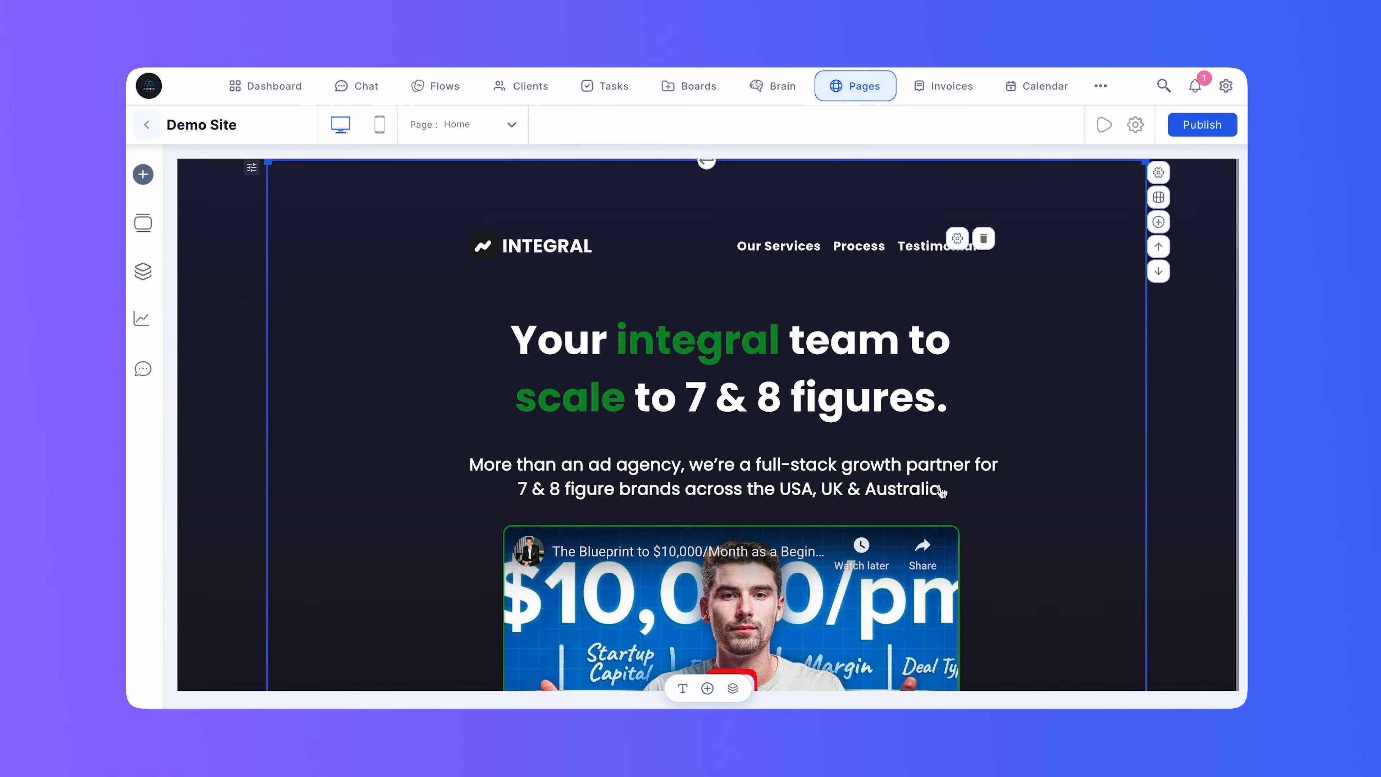
click(252, 170)
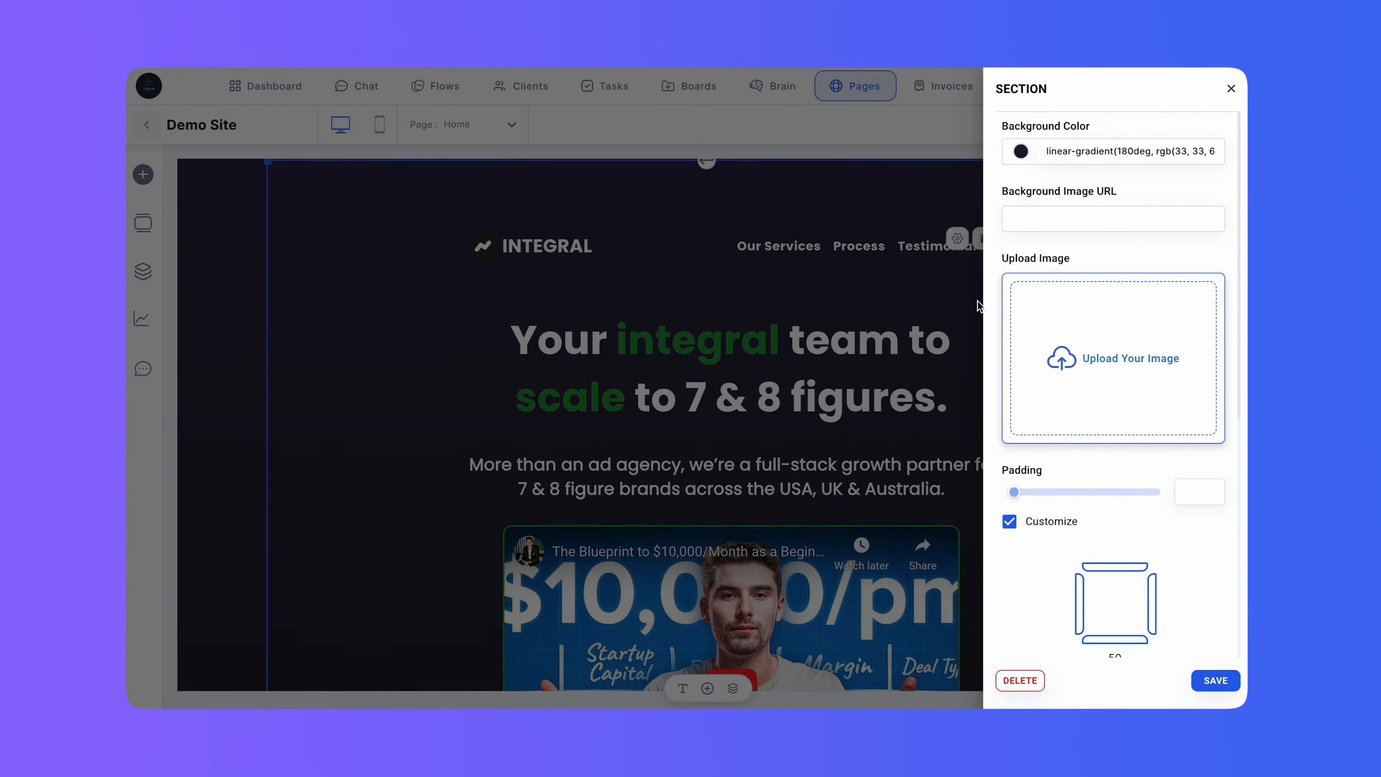
click(1010, 146)
click(1021, 152)
click(997, 300)
double_click(997, 300)
key(ctrl+v)
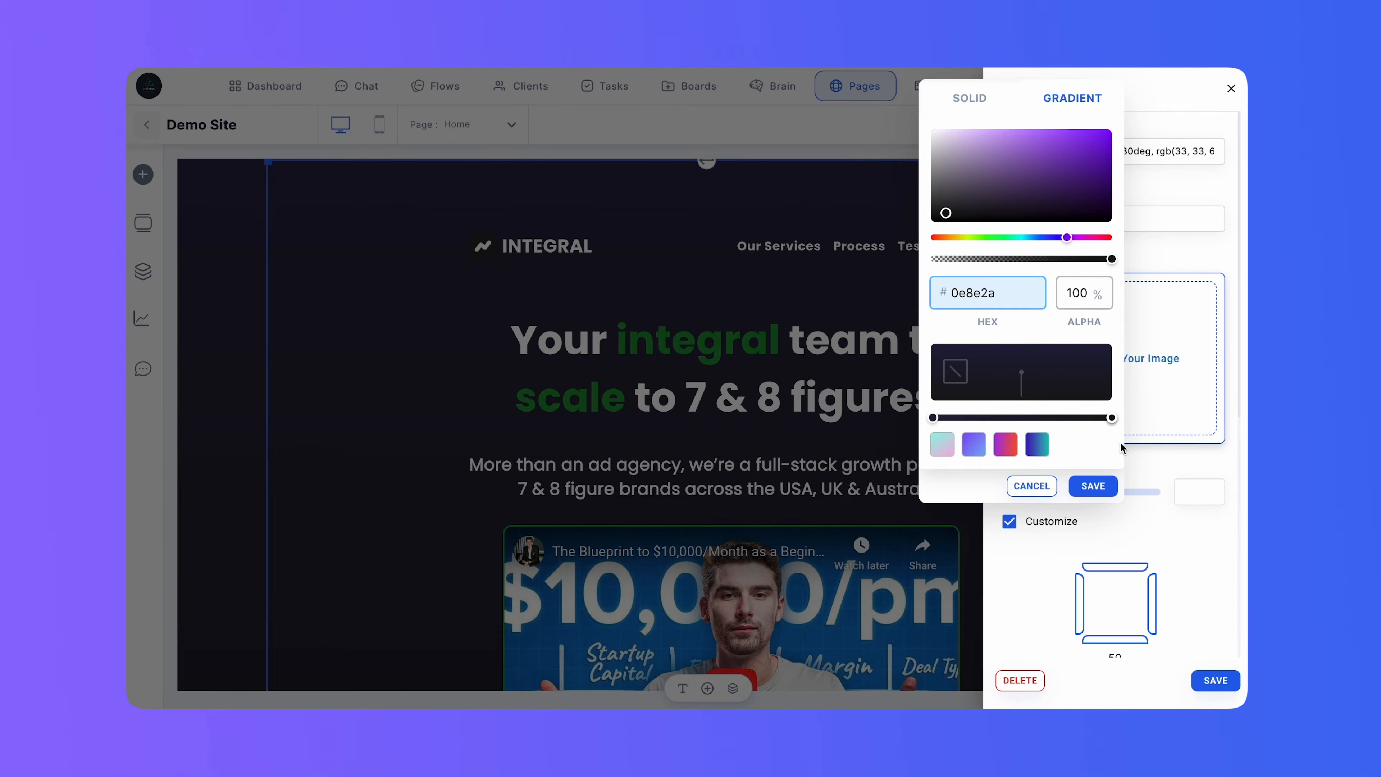
click(1106, 460)
click(1094, 486)
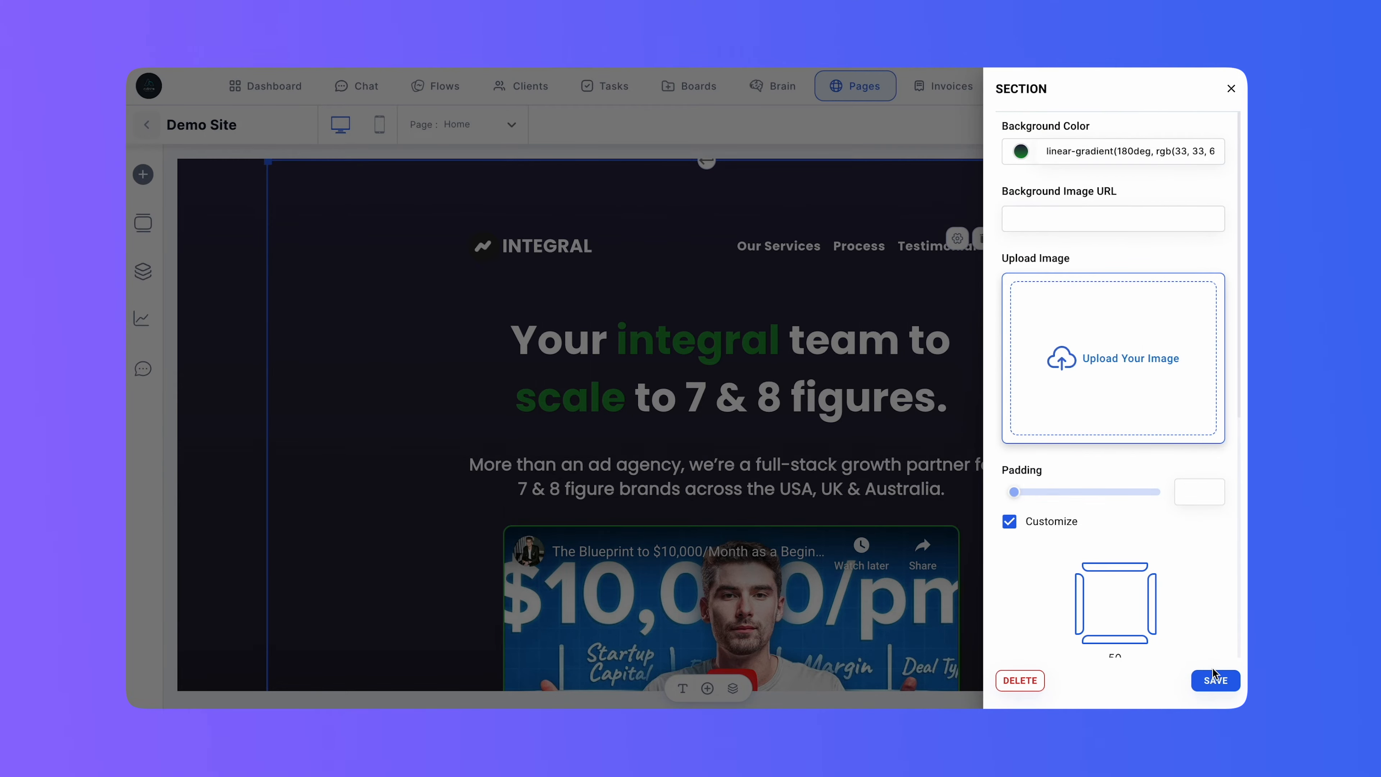
click(1214, 678)
Look over the recoloured hero and the Our Services cards and sections below it.
scroll(1210, 673, down, 10)
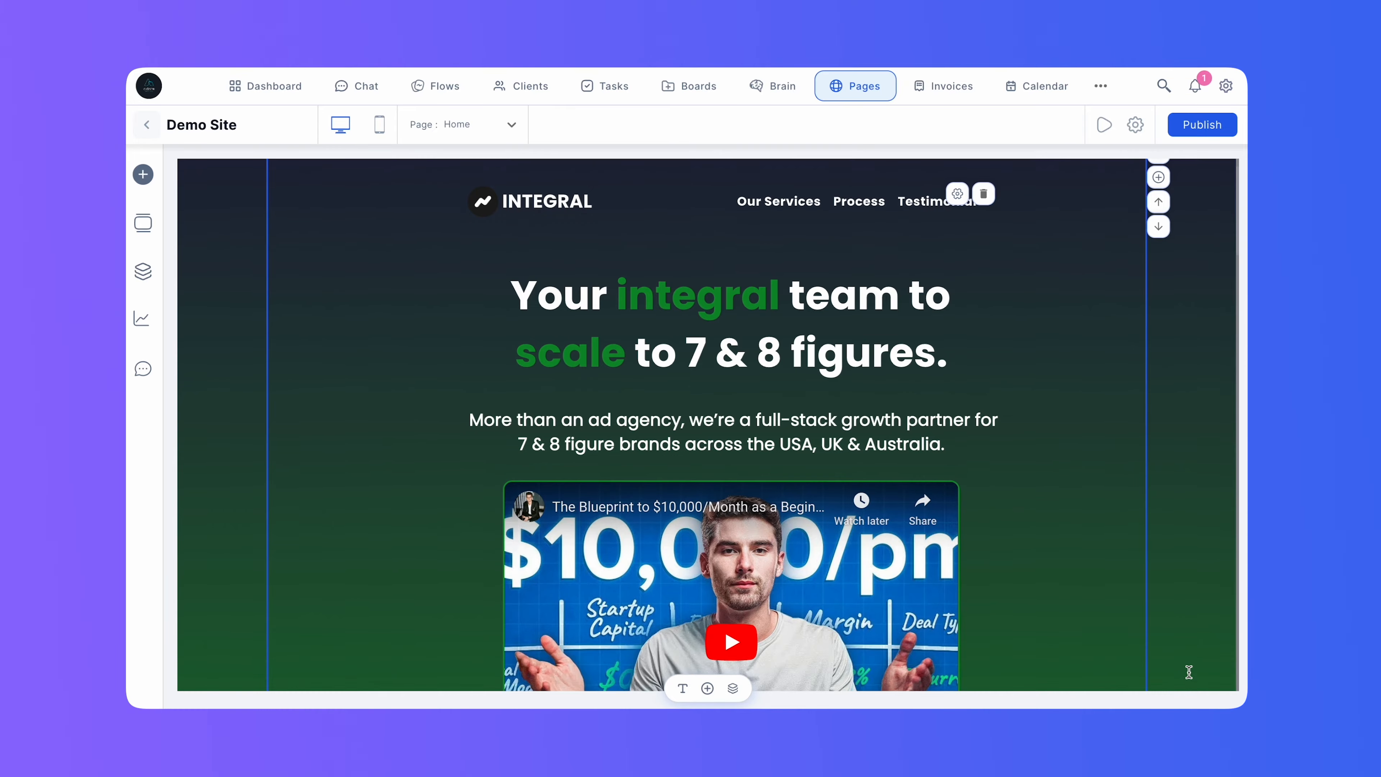
scroll(1189, 673, down, 10)
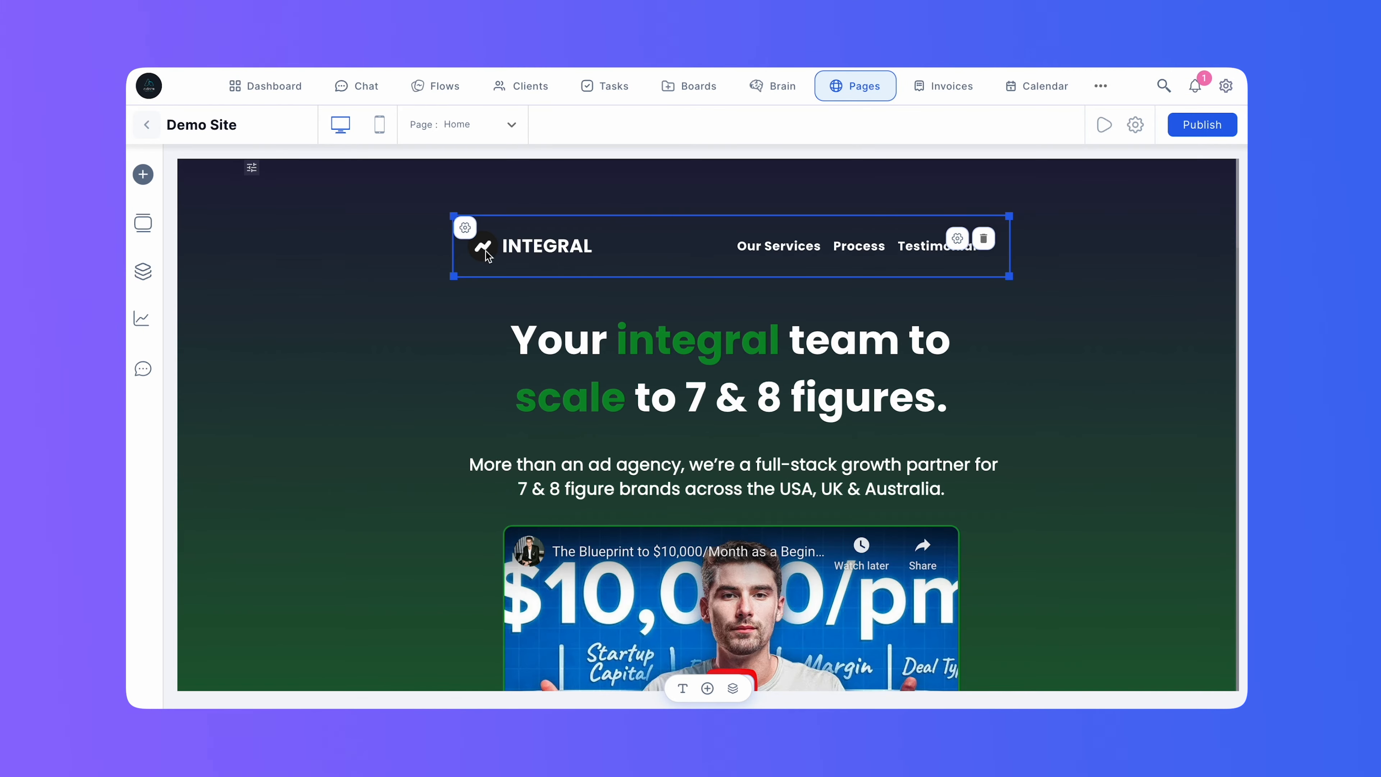
scroll(489, 256, down, 10)
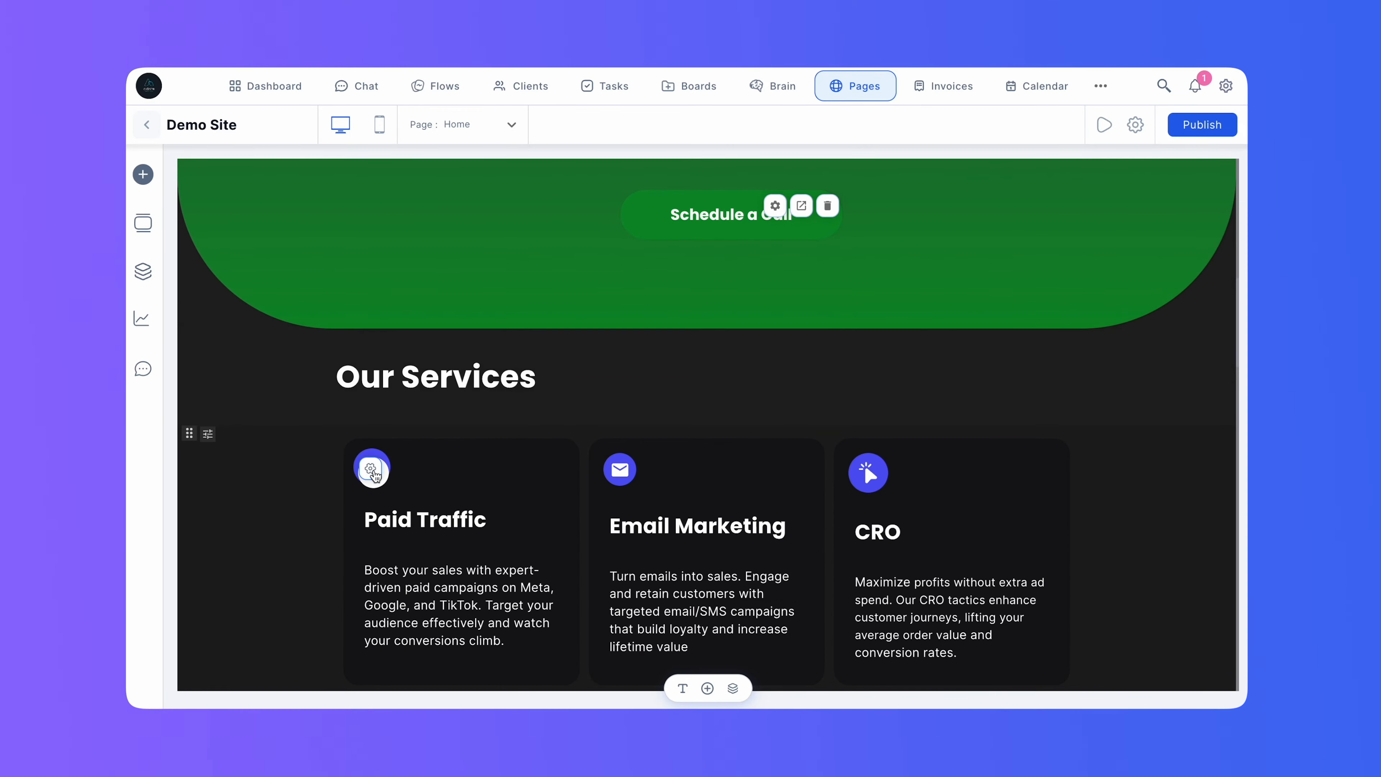
scroll(378, 477, down, 2)
scroll(376, 470, down, 3)
scroll(373, 469, up, 4)
click(517, 422)
click(620, 406)
scroll(620, 414, up, 15)
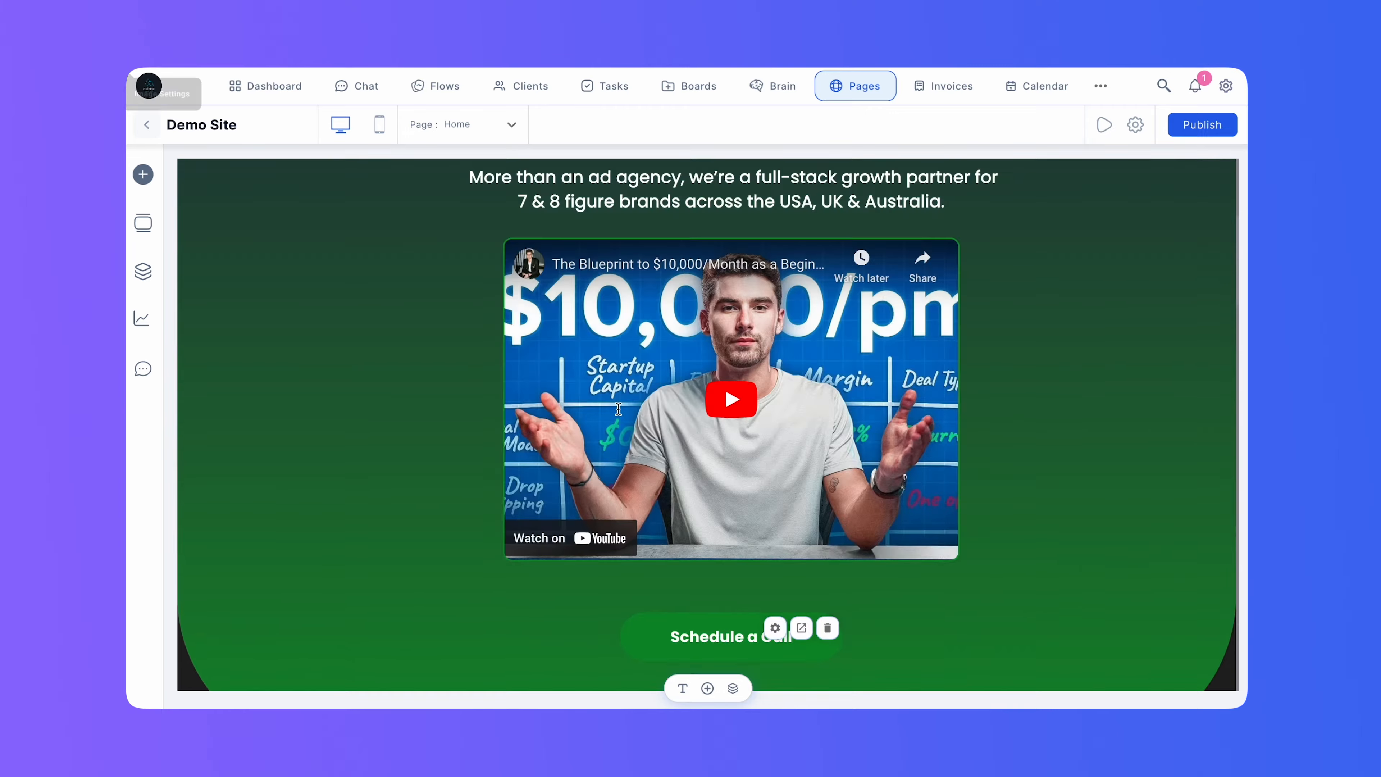
Remove the current logo image in the page header's settings.
click(491, 262)
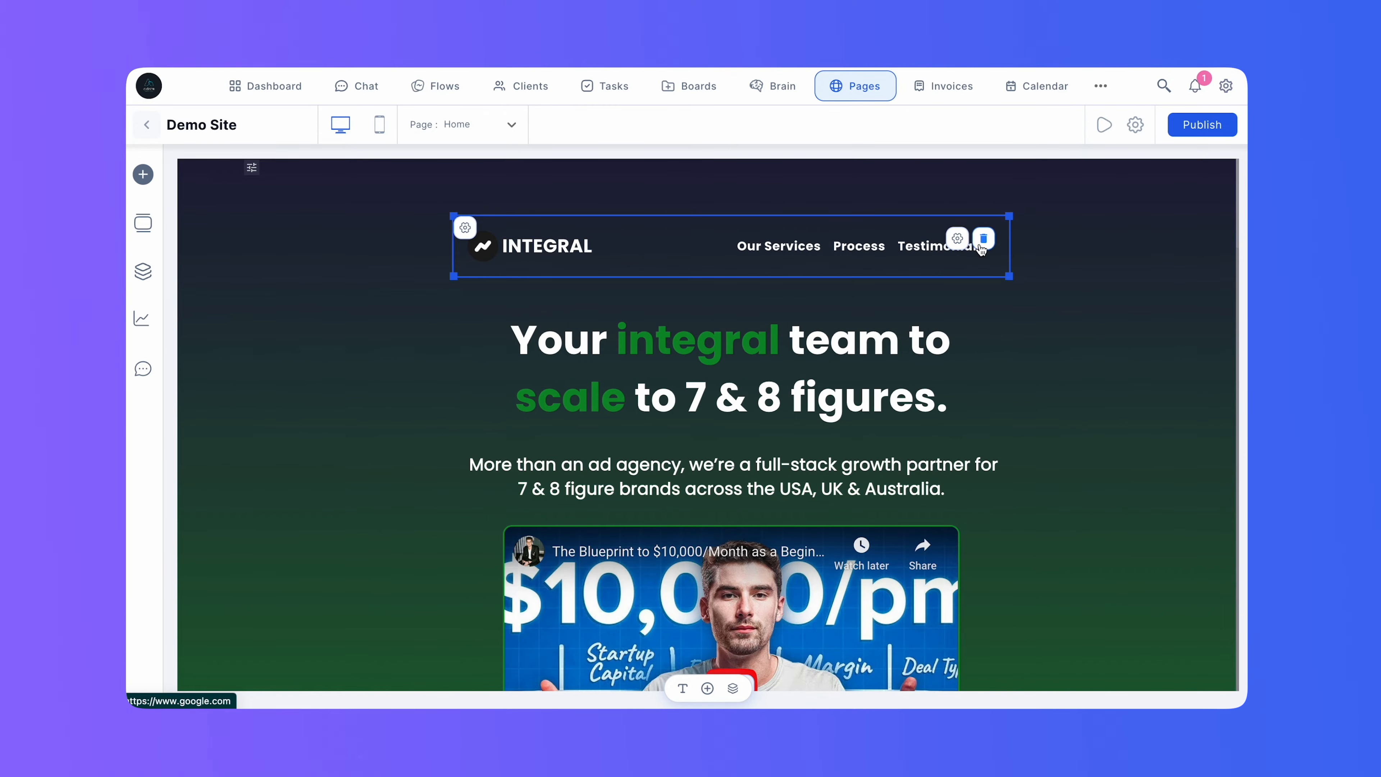
click(957, 239)
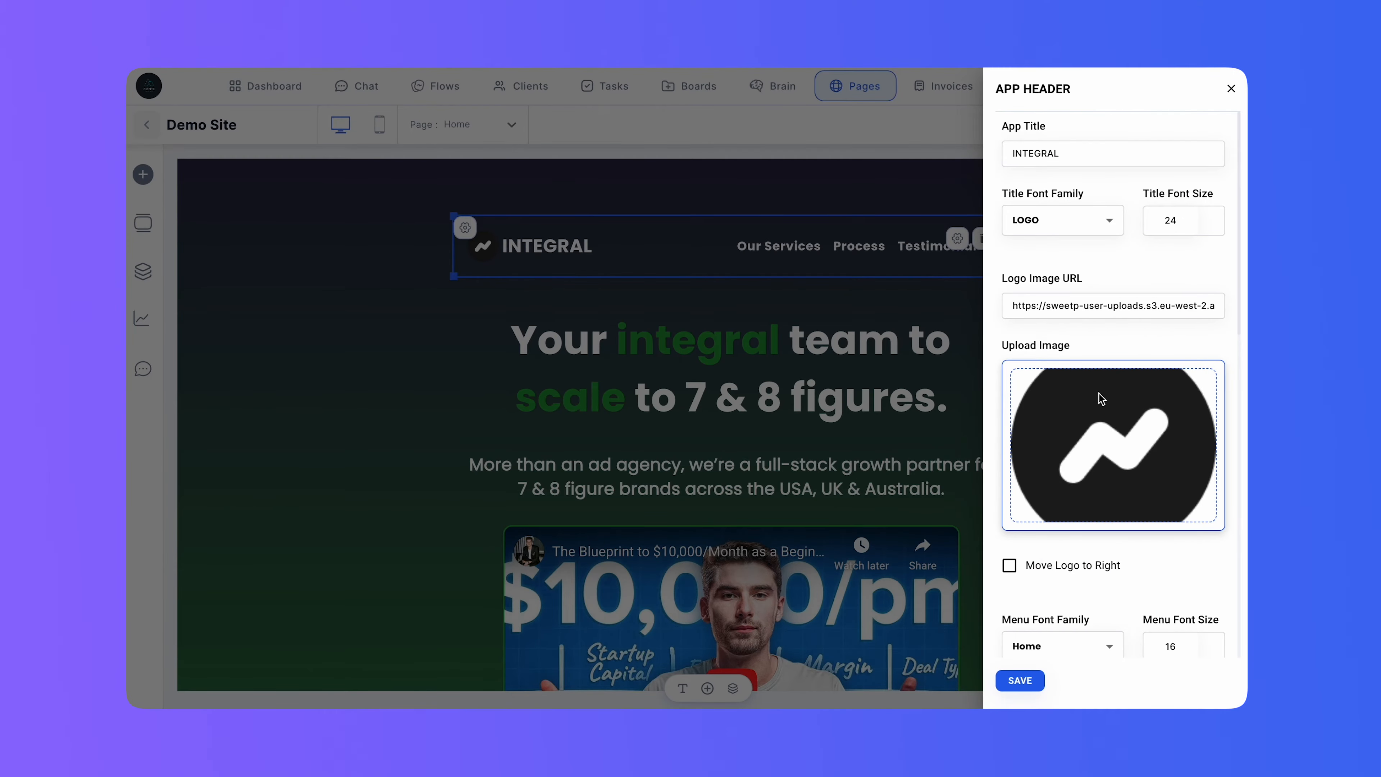
click(1114, 443)
Find and upload Logopages.png as the new header logo image and save the header settings.
click(1112, 447)
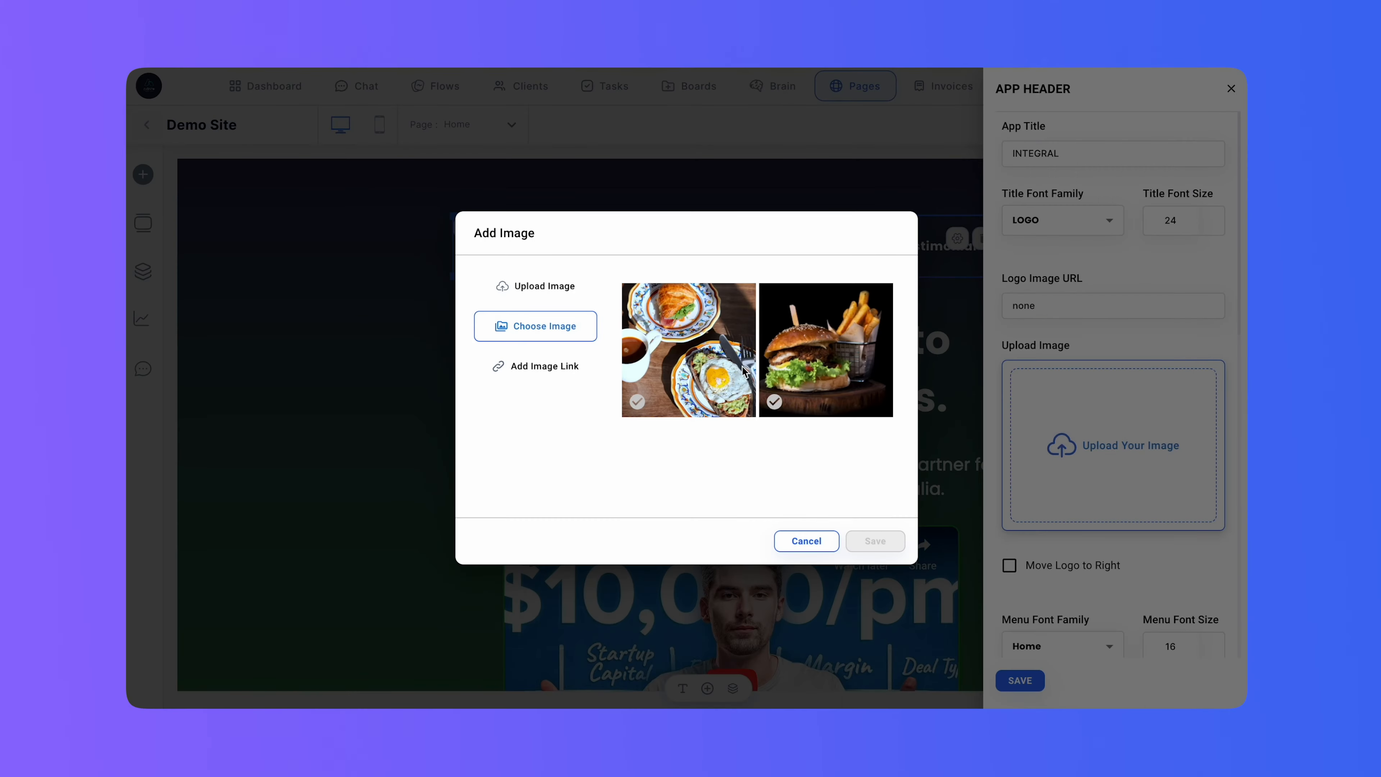
click(525, 296)
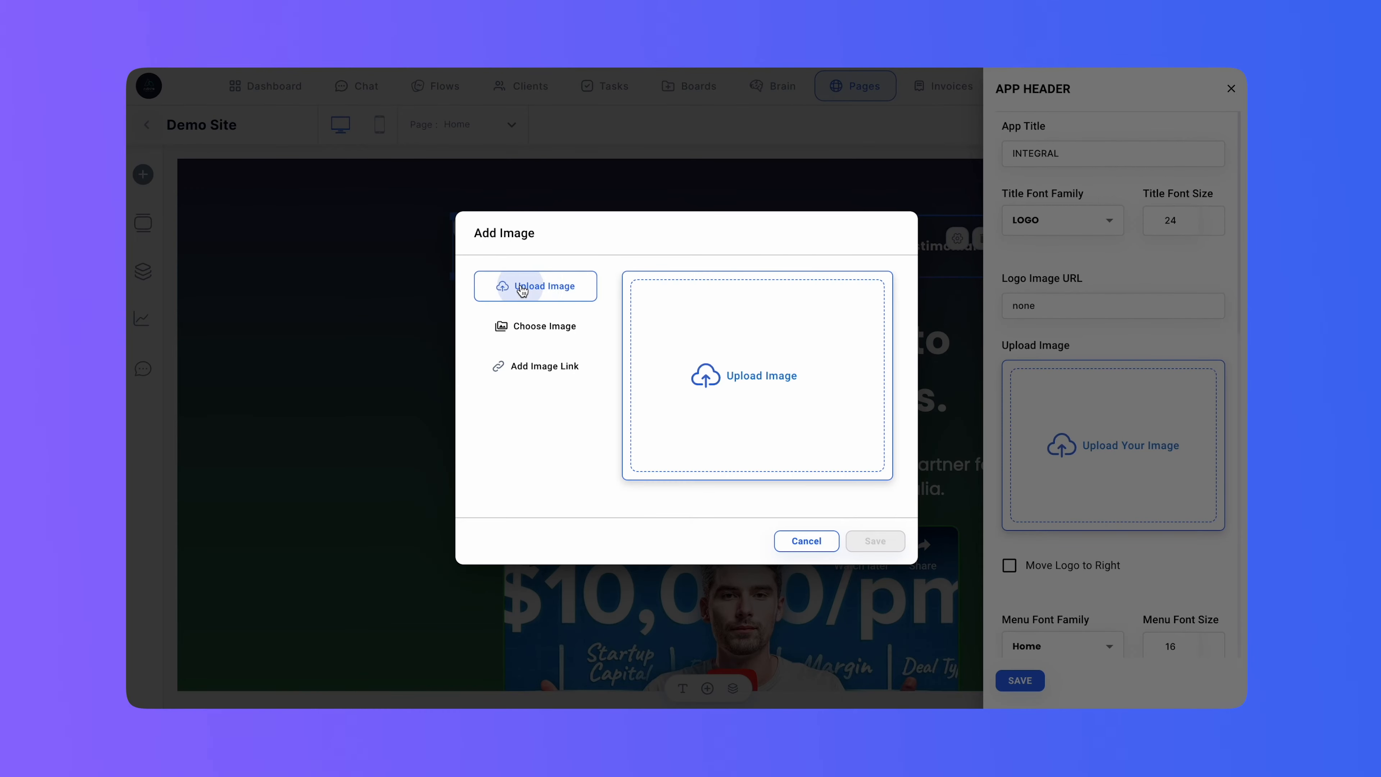
click(725, 379)
click(881, 181)
text(logo)
click(650, 299)
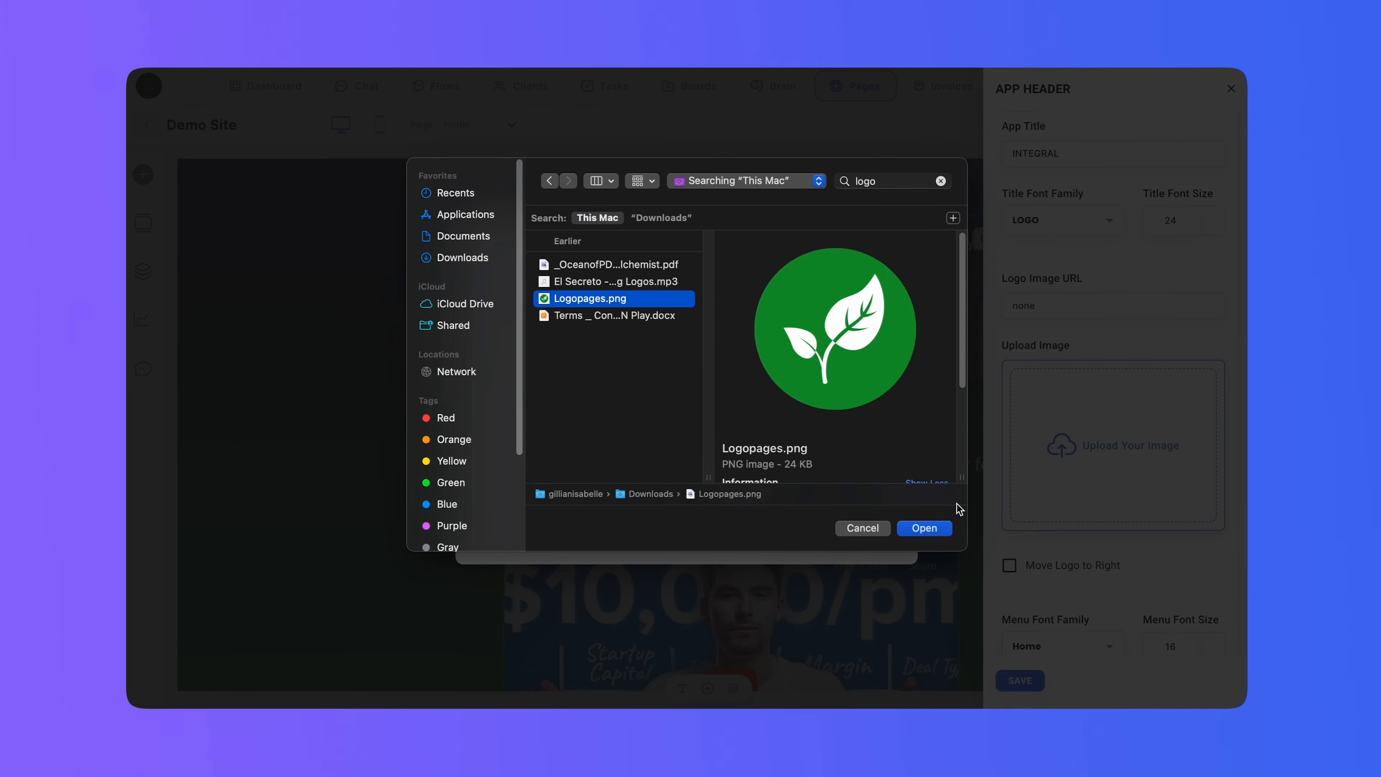
click(924, 529)
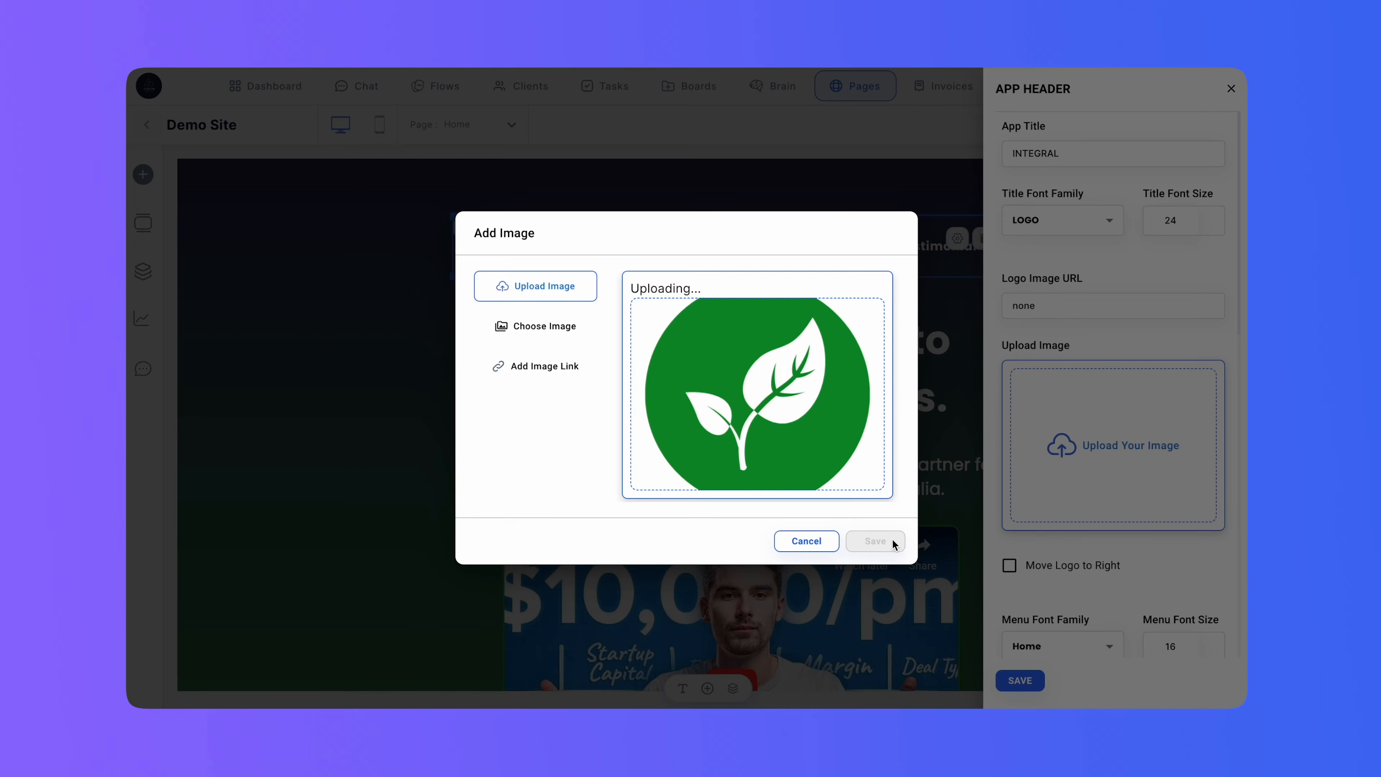
click(892, 541)
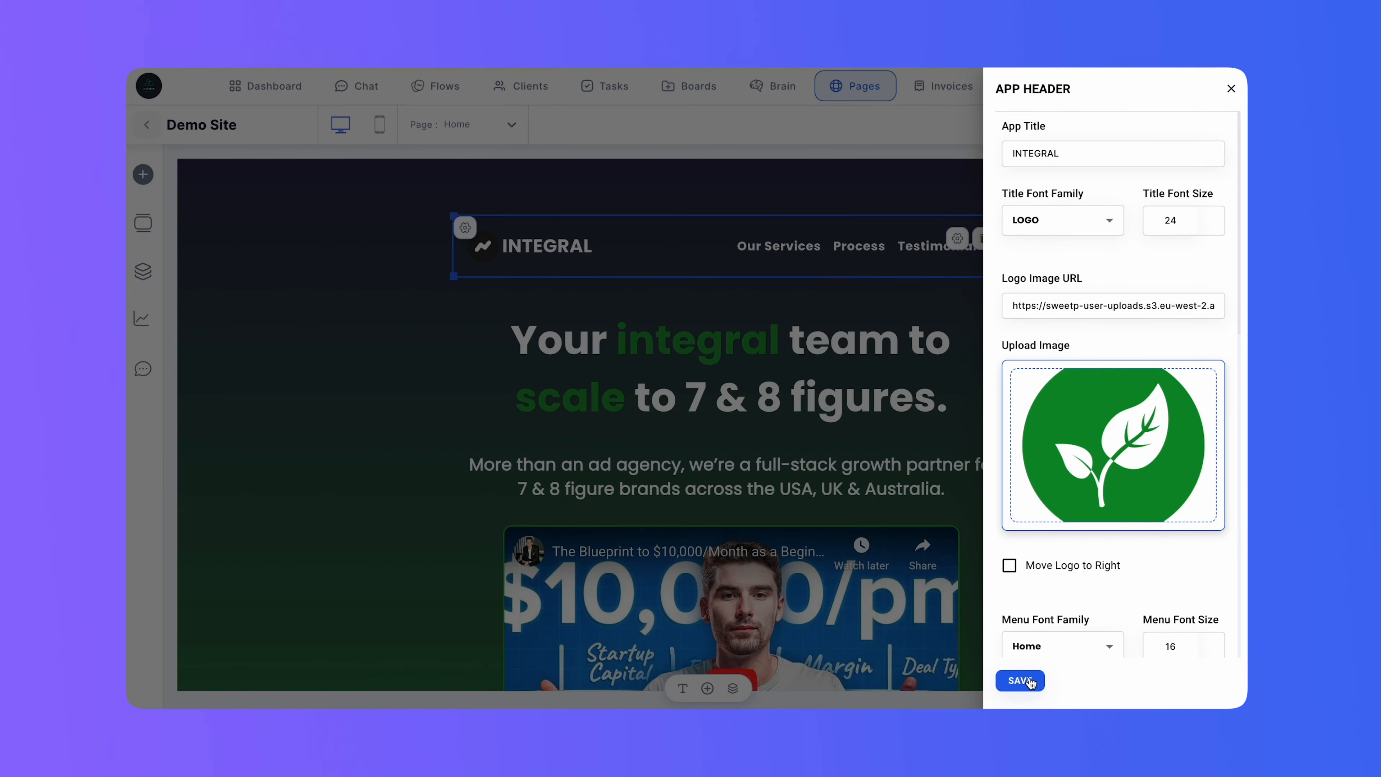
click(1020, 680)
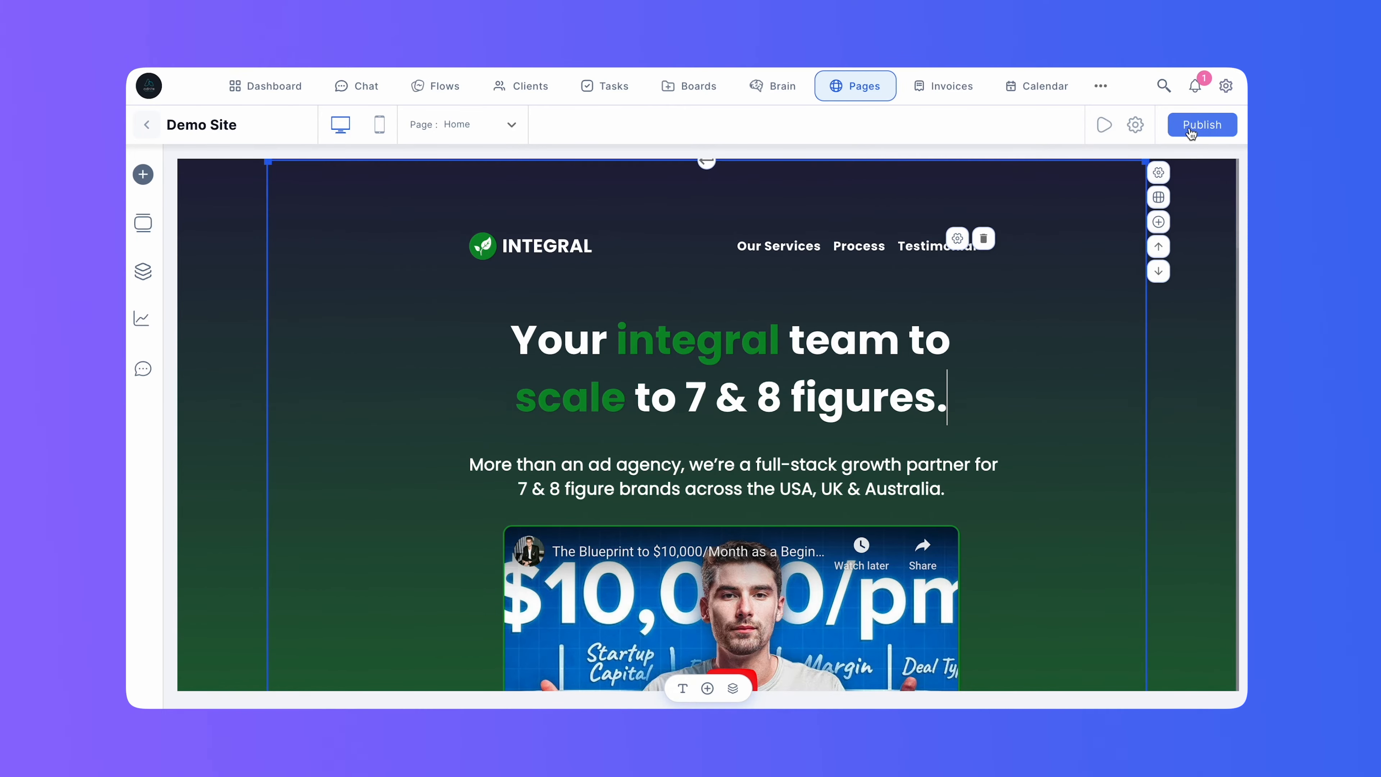
Preview the site, test the header's Our Services link, and return to the editor without publishing.
click(1190, 128)
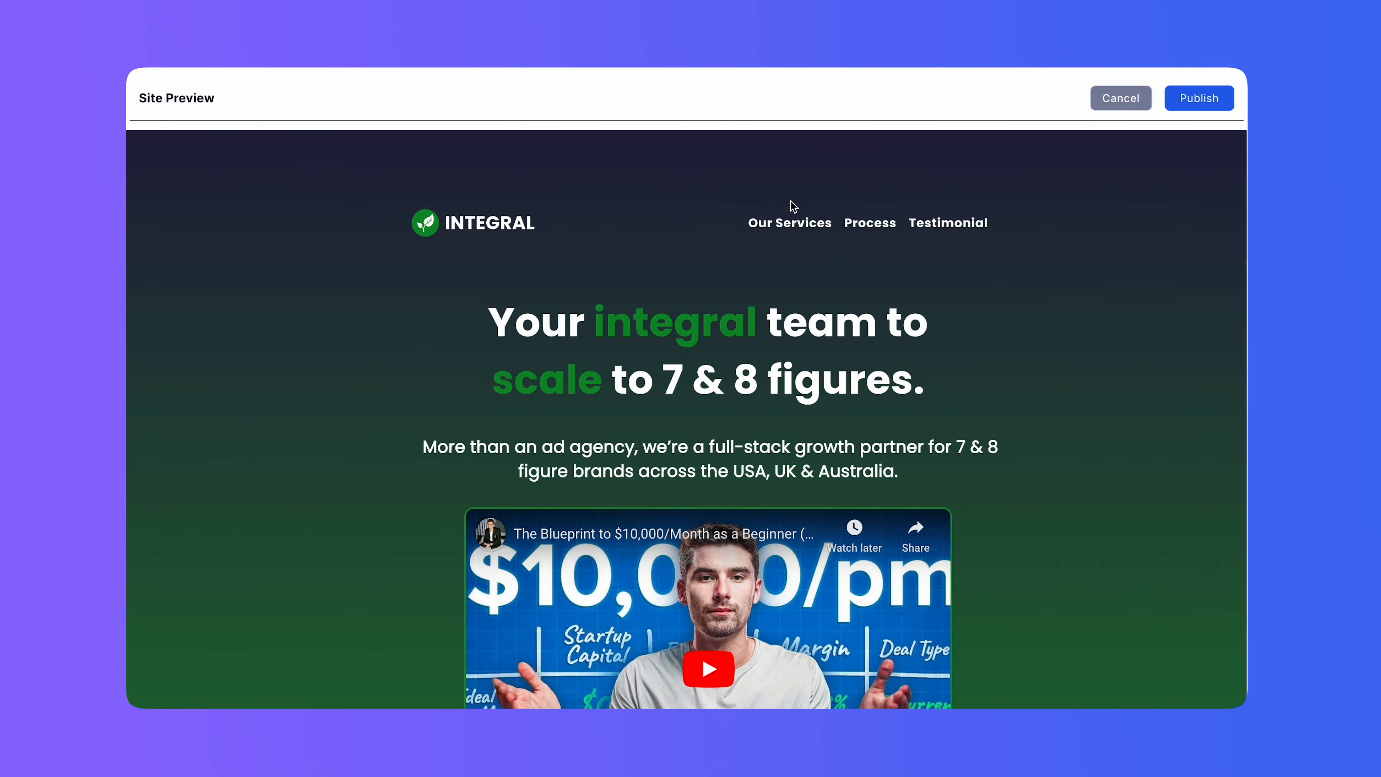
click(804, 224)
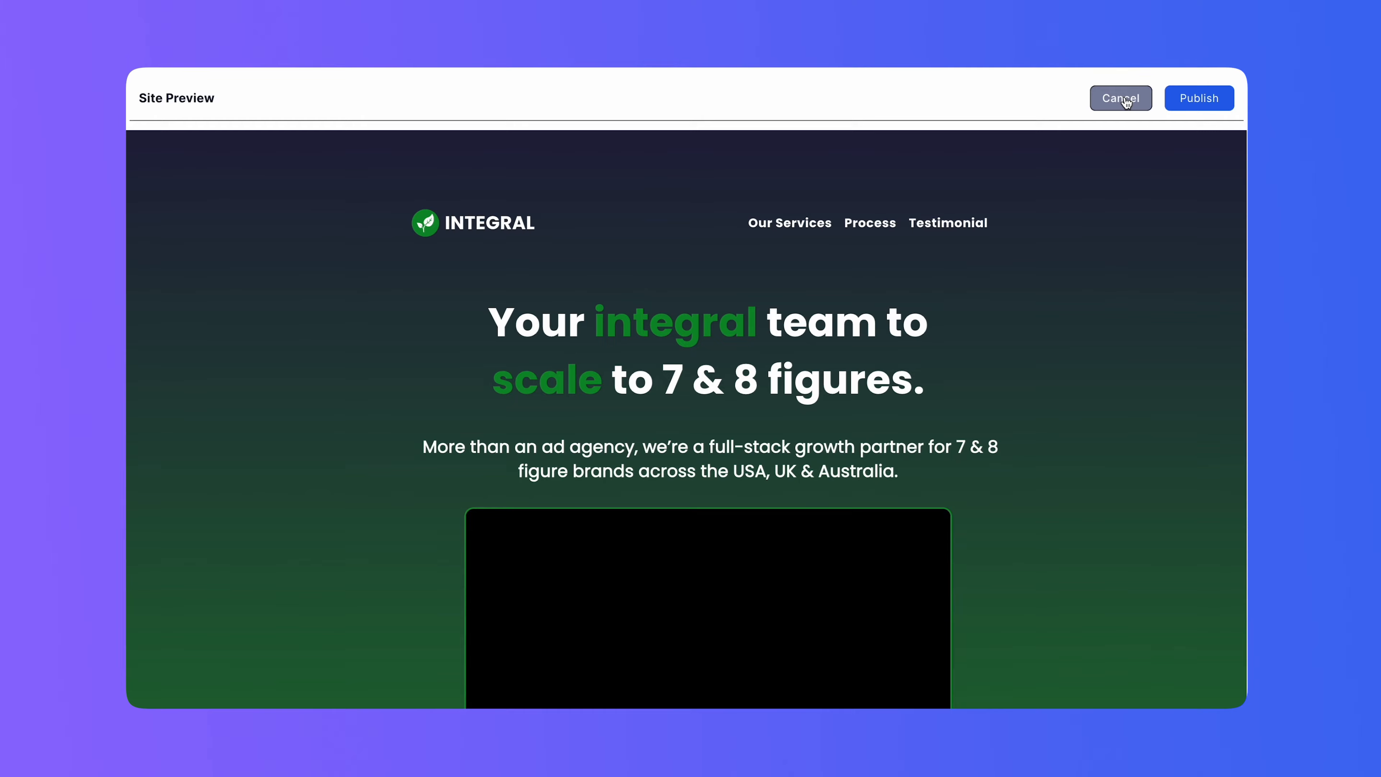
click(1122, 99)
Give the grid containing the Our Services heading the section name Services and save it.
scroll(462, 329, down, 3)
scroll(381, 245, up, 1)
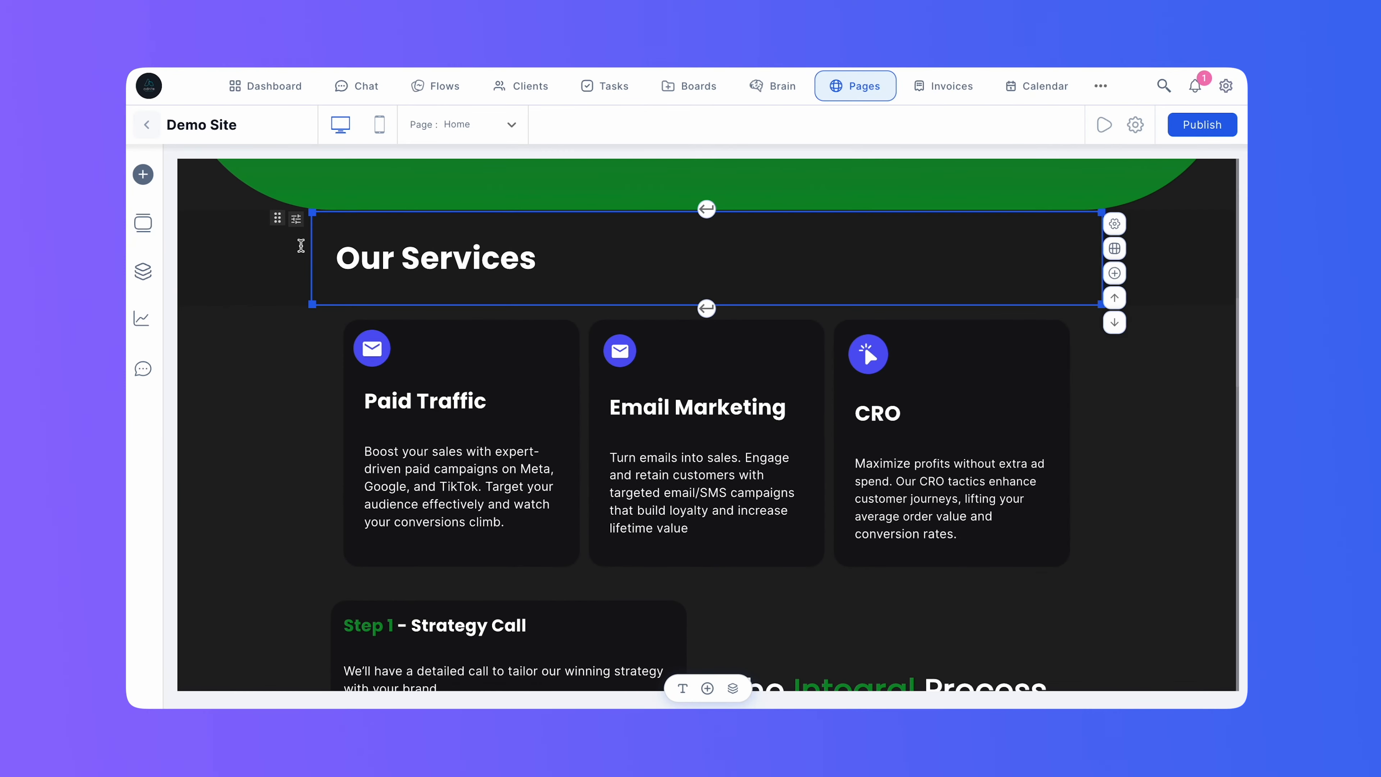
click(1114, 228)
click(1079, 157)
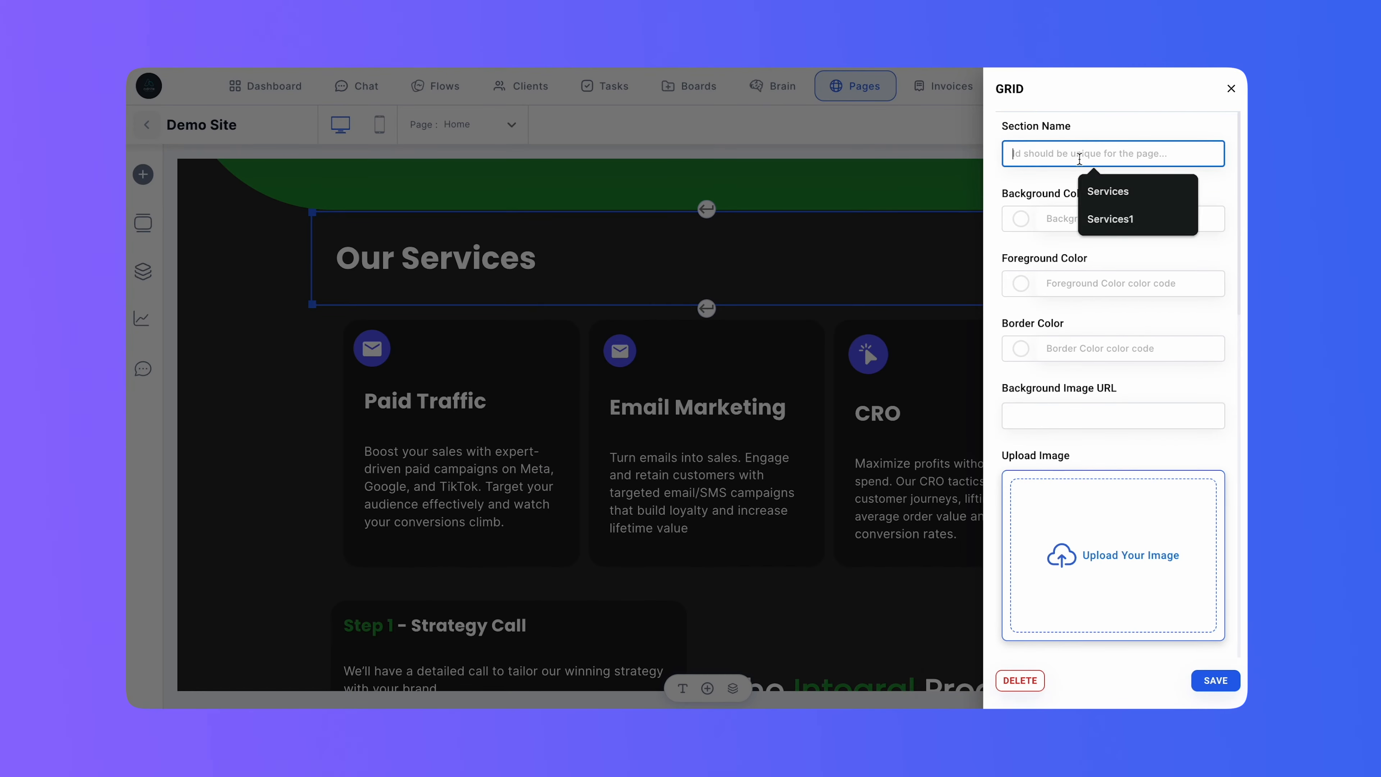
text(Services)
click(1035, 178)
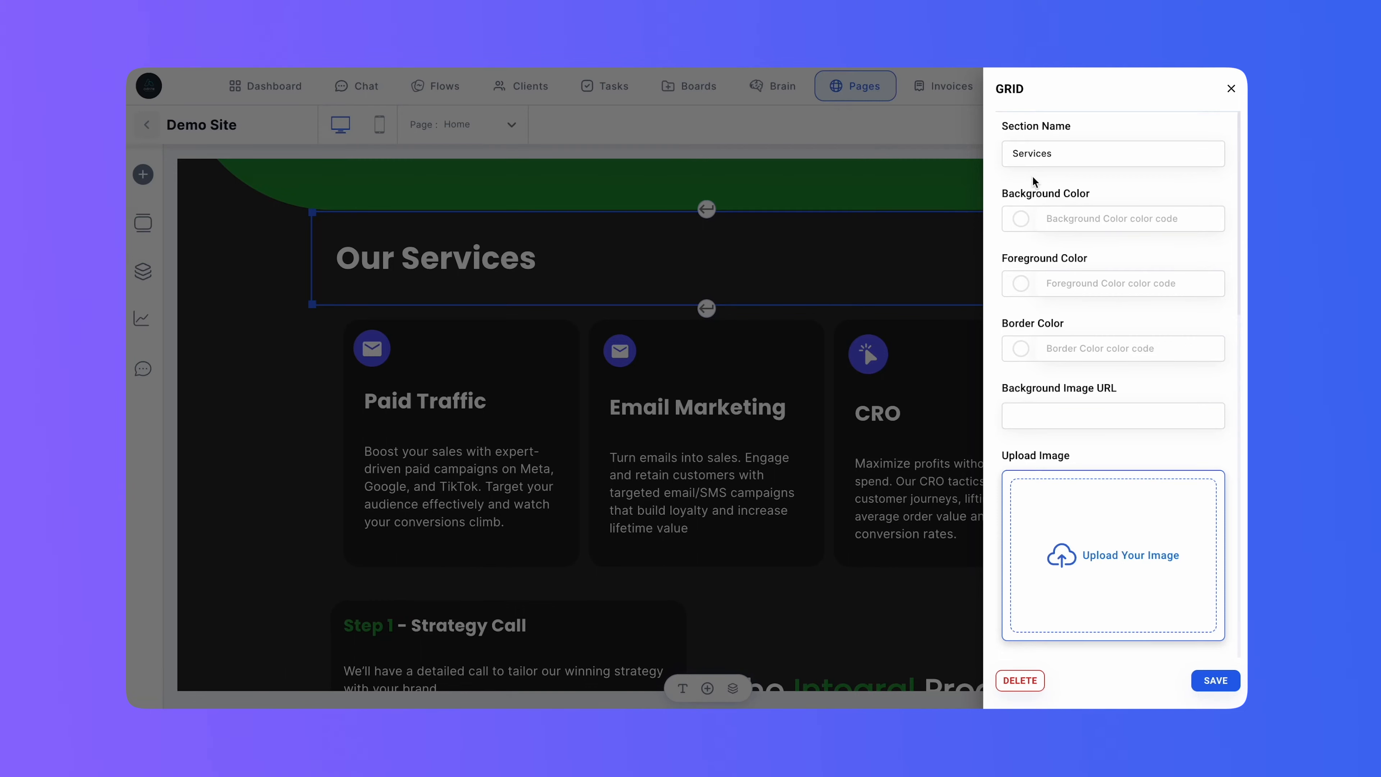
click(1216, 680)
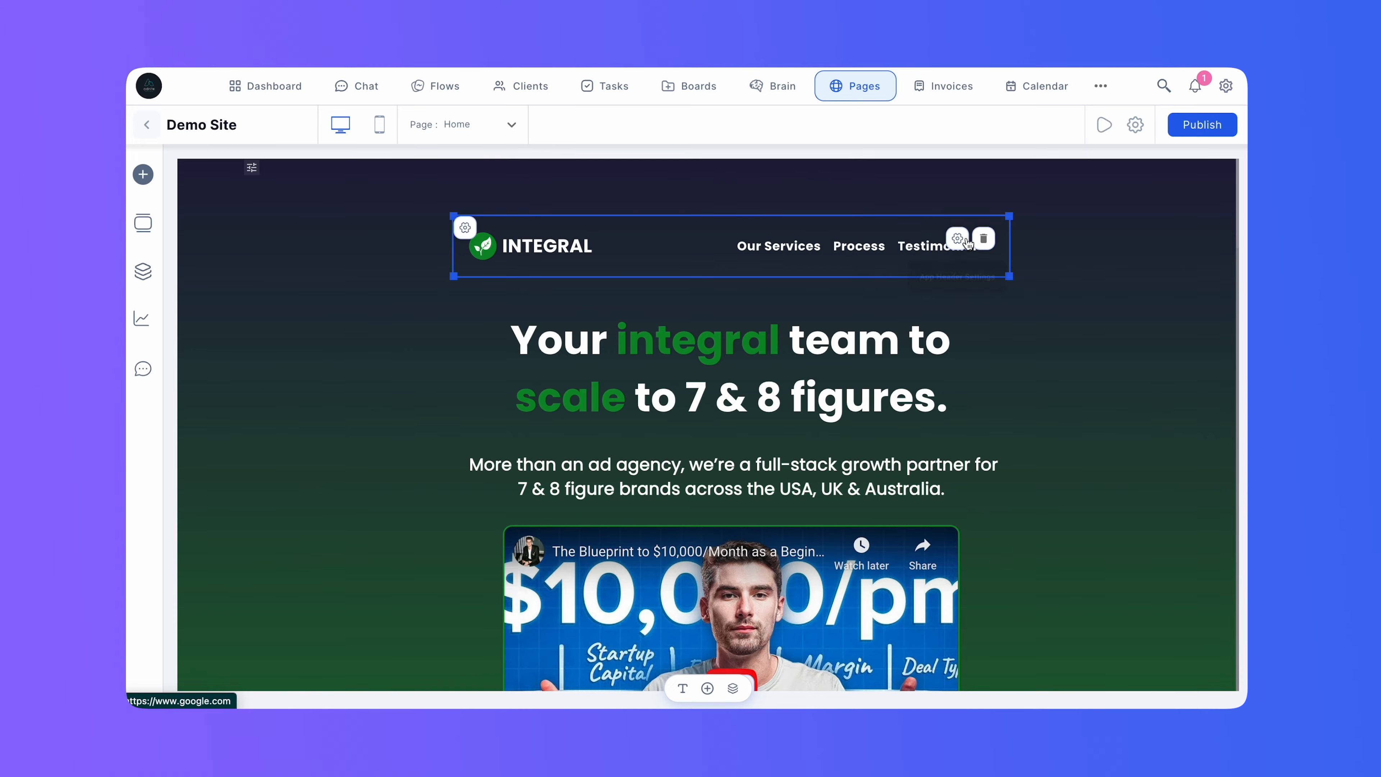
Set the link of the header's Our Services menu item to #Services and save the header settings.
click(958, 239)
scroll(1043, 296, down, 7)
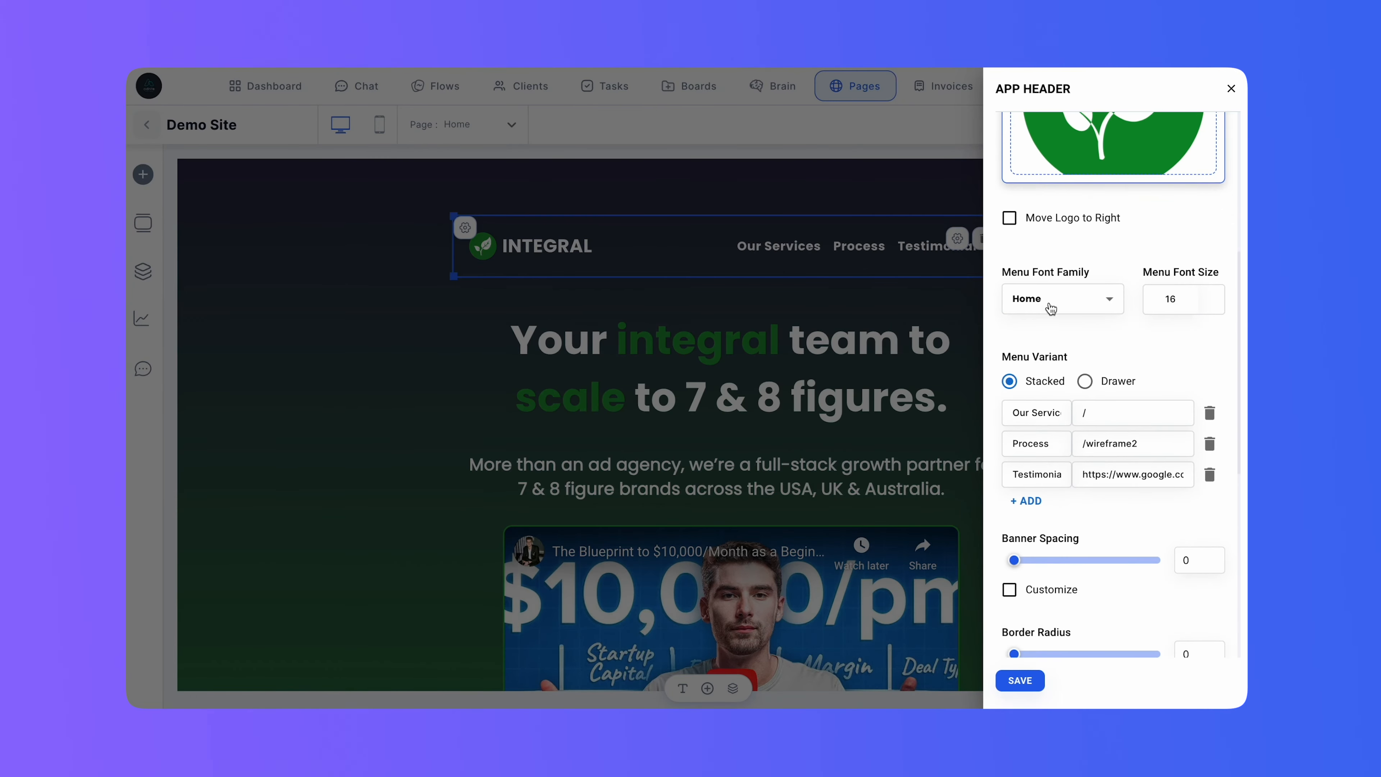
click(1086, 382)
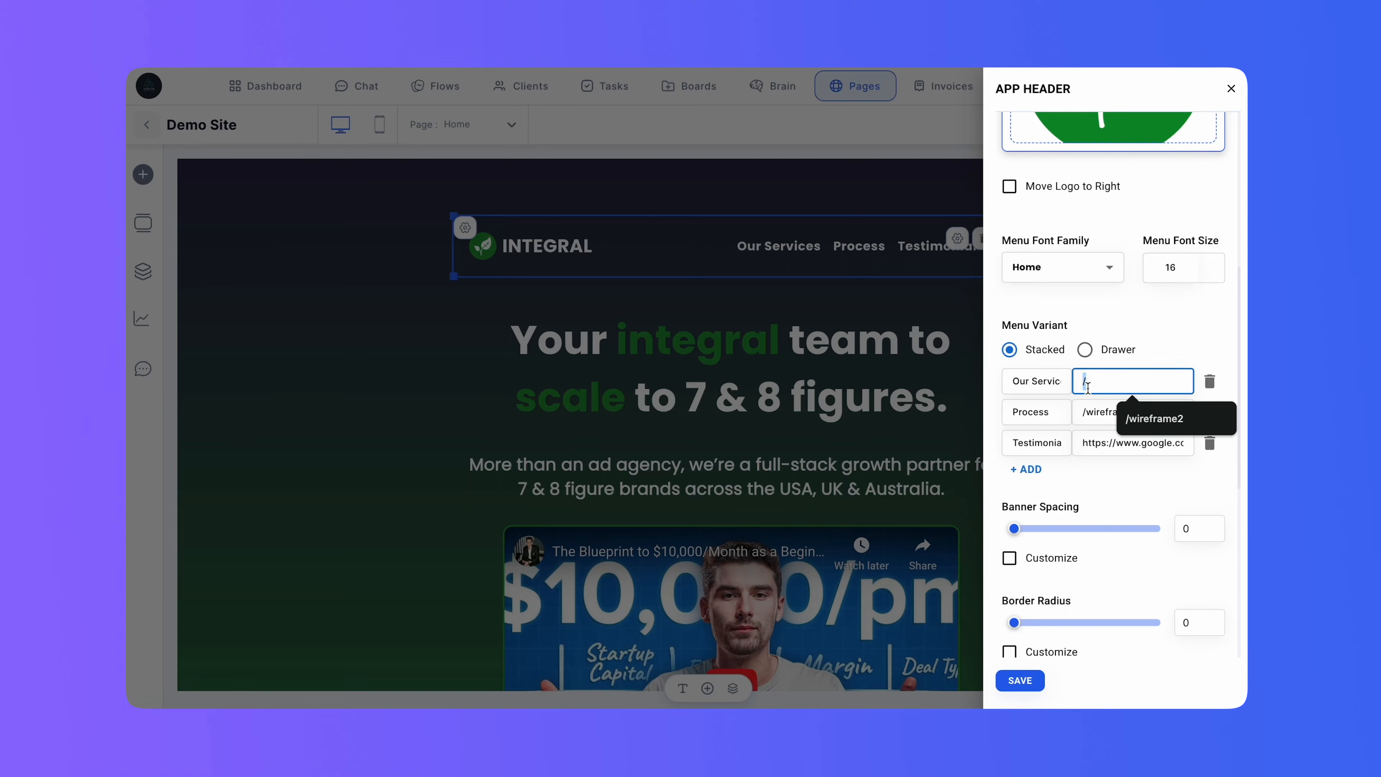
text(#Services)
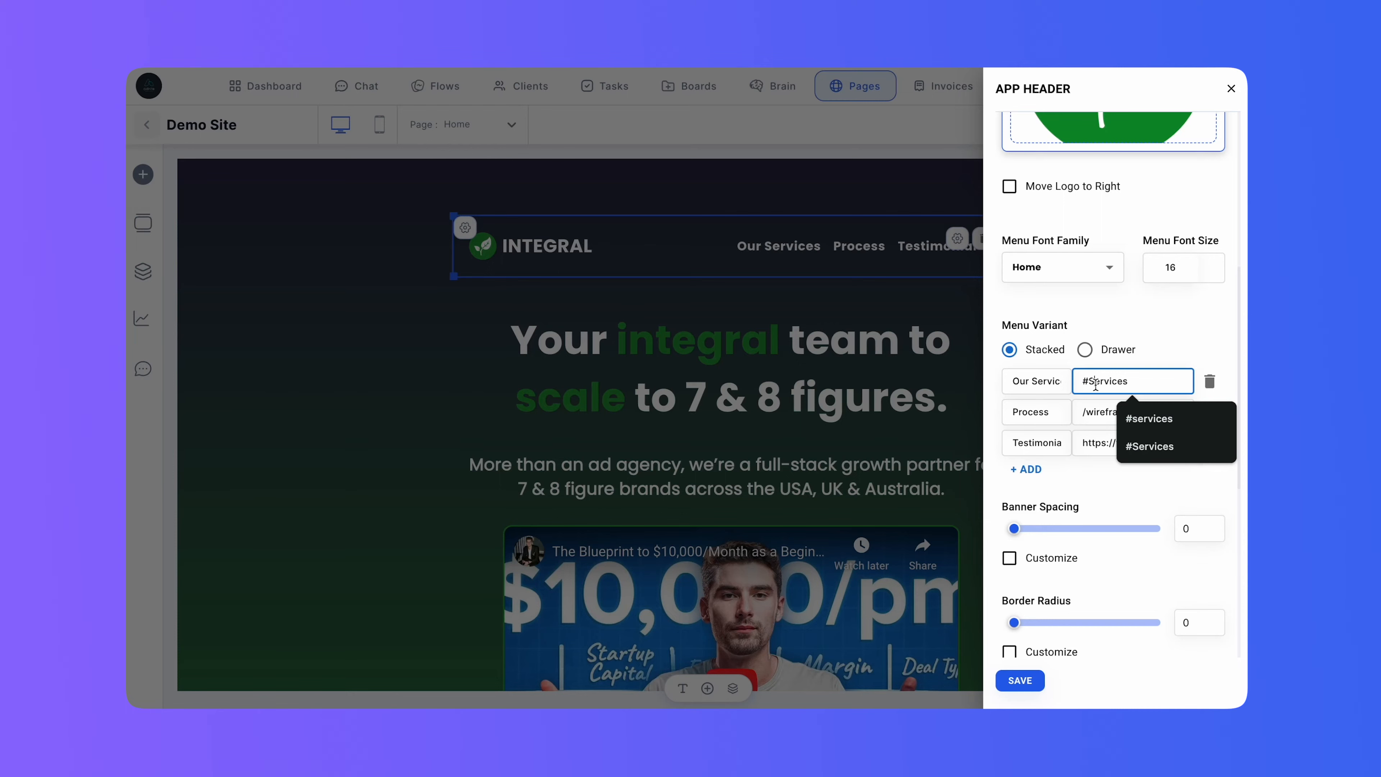
click(1160, 349)
scroll(1085, 560, down, 8)
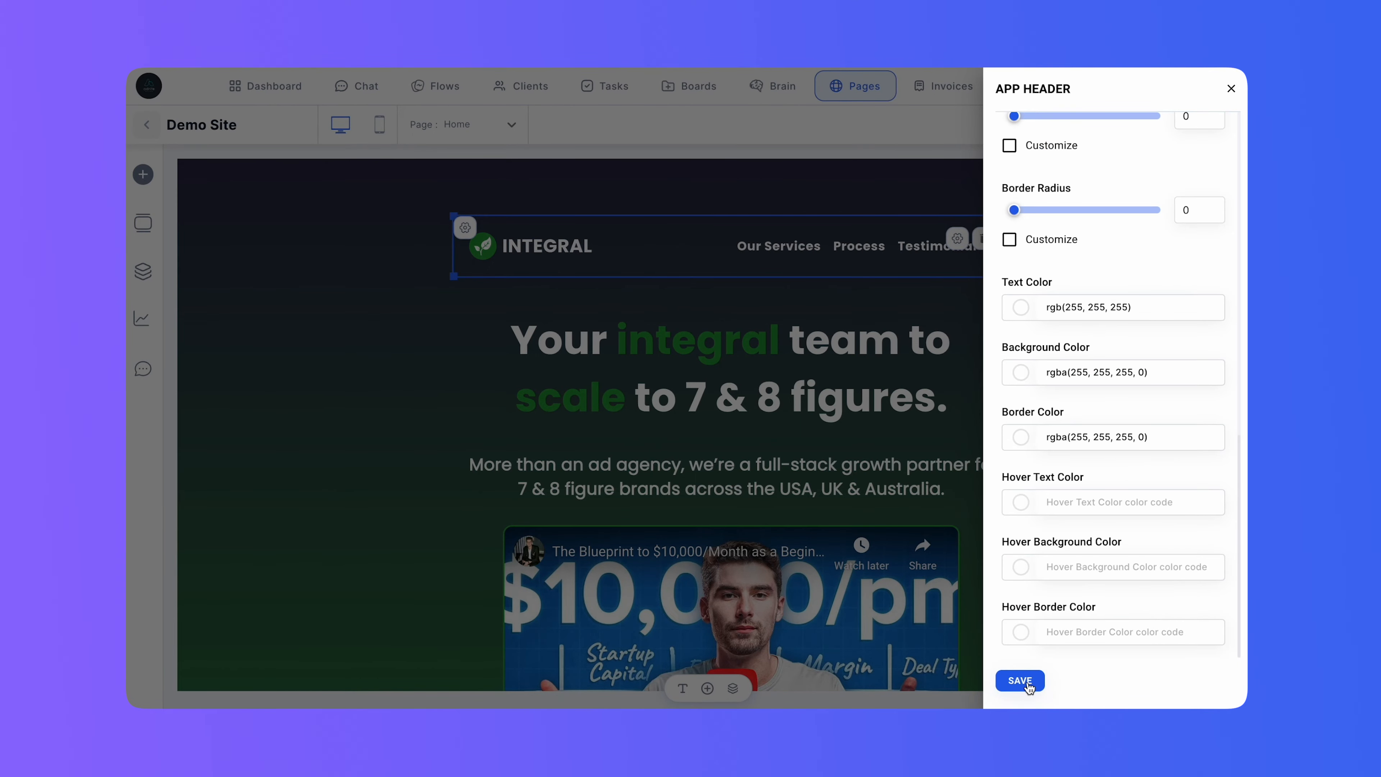
click(1020, 681)
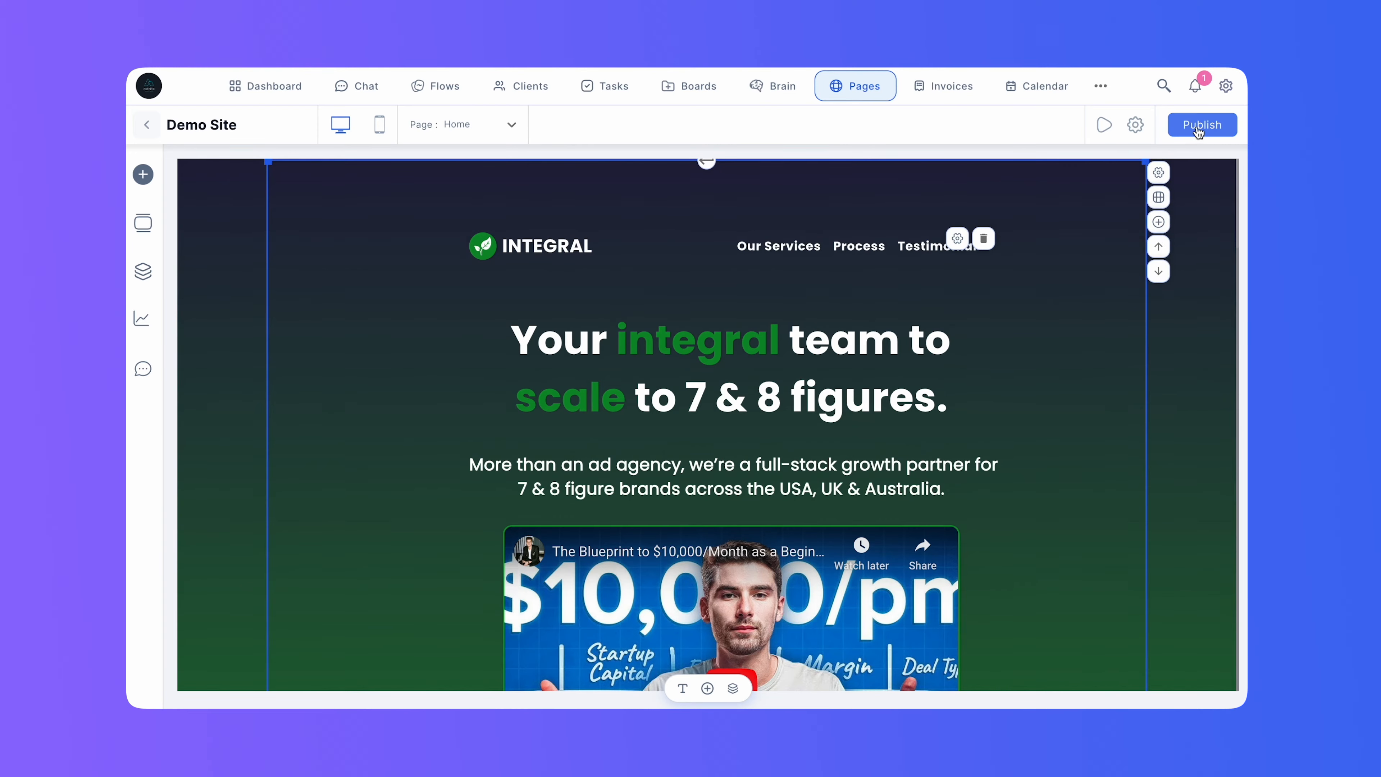
Preview the site again to check where the Our Services link leads, and close the preview without publishing.
click(1199, 129)
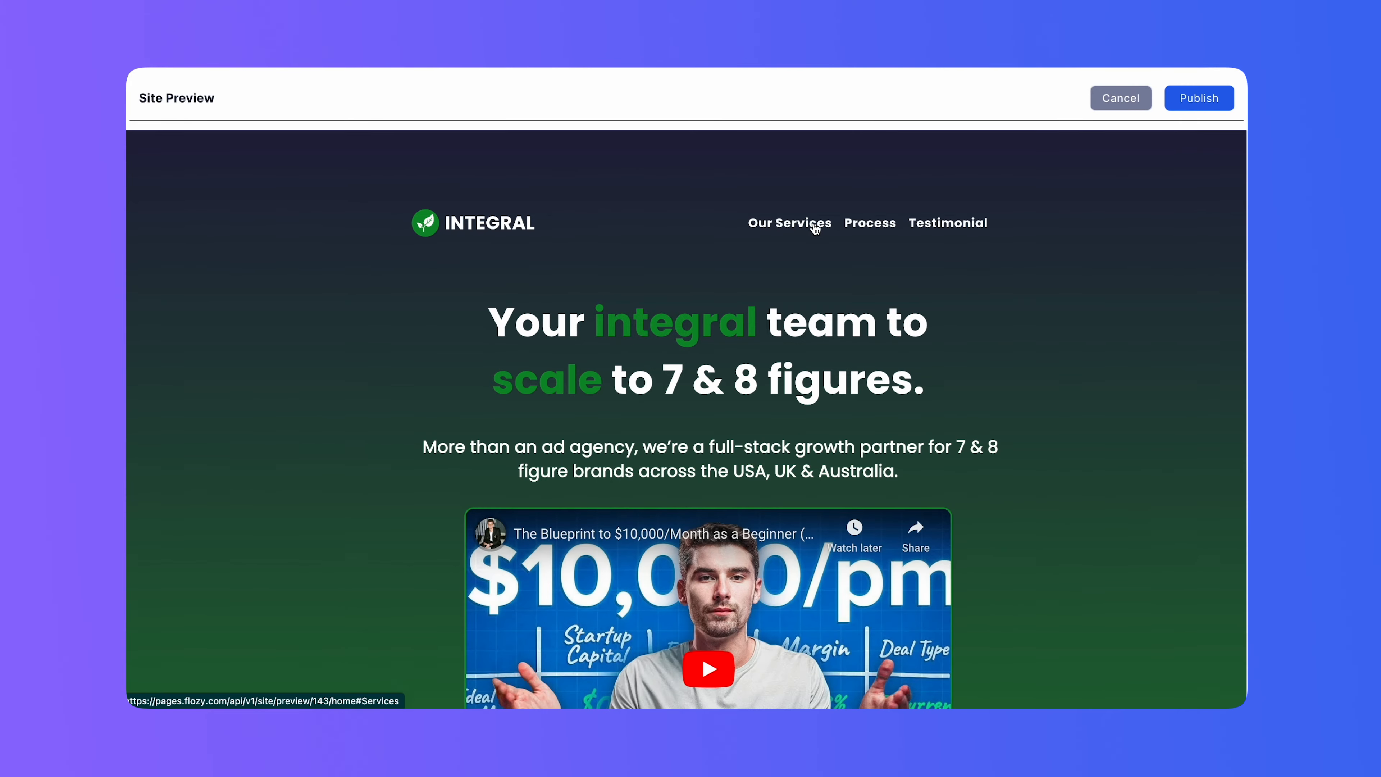
click(815, 227)
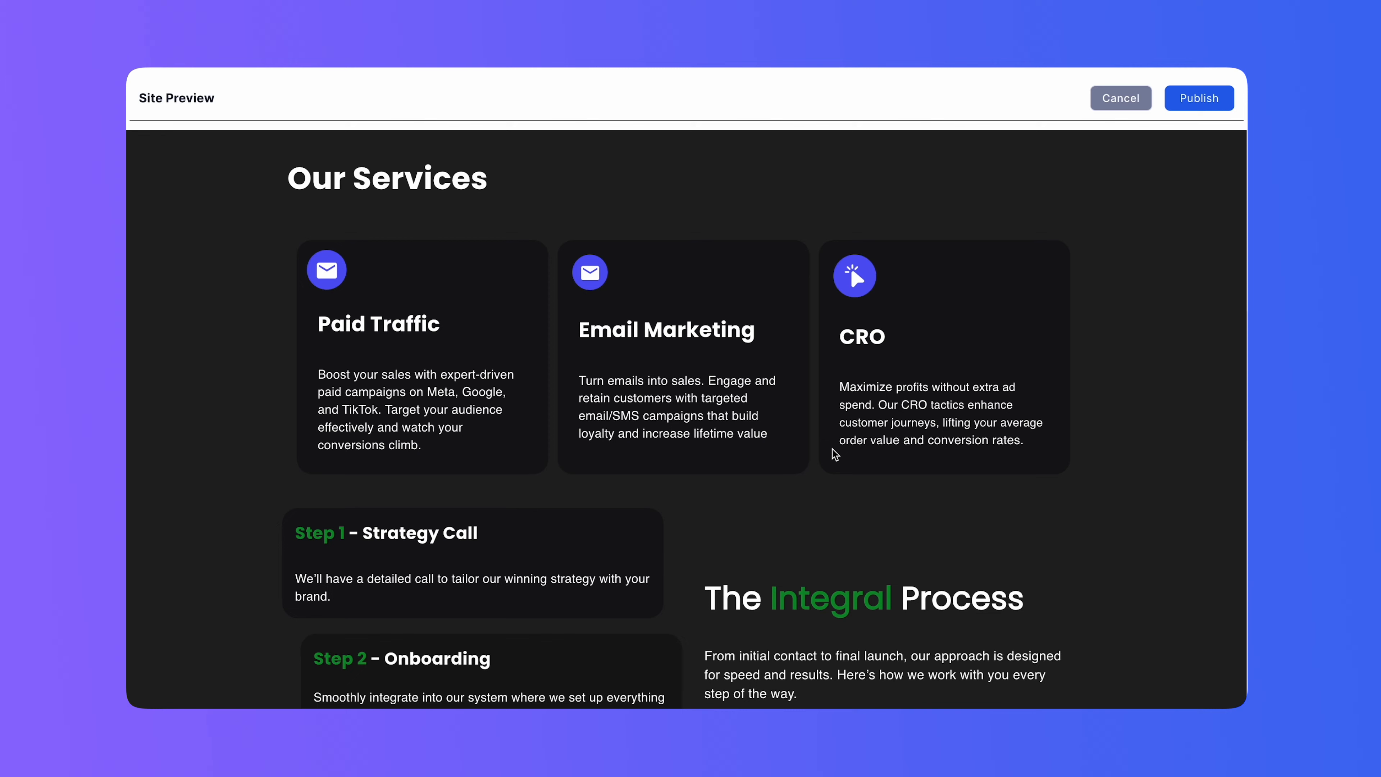
scroll(835, 455, down, 3)
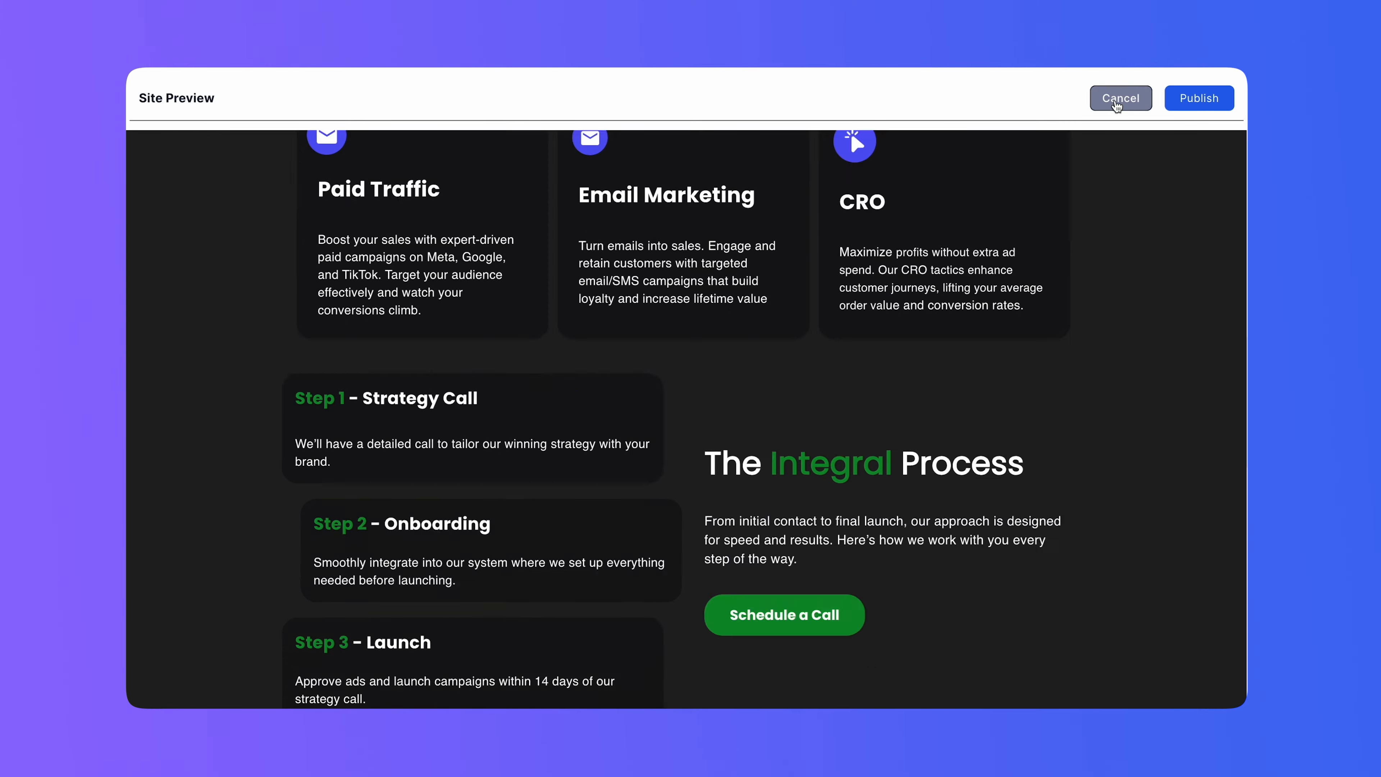
scroll(1117, 106, up, 18)
click(1117, 101)
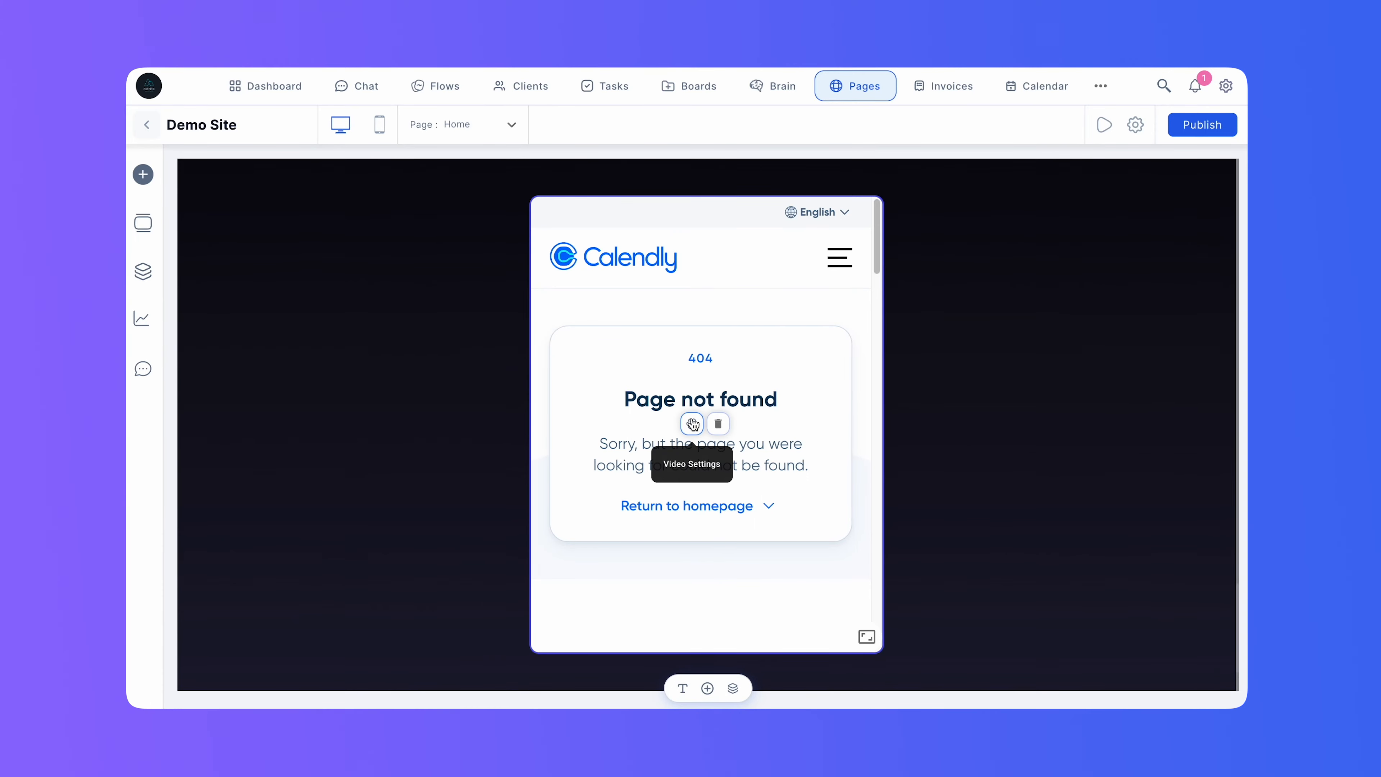
Copy the Disovery Call event's link from Calendly, paste it as the URL of the page's Calendly embed, and save.
click(694, 424)
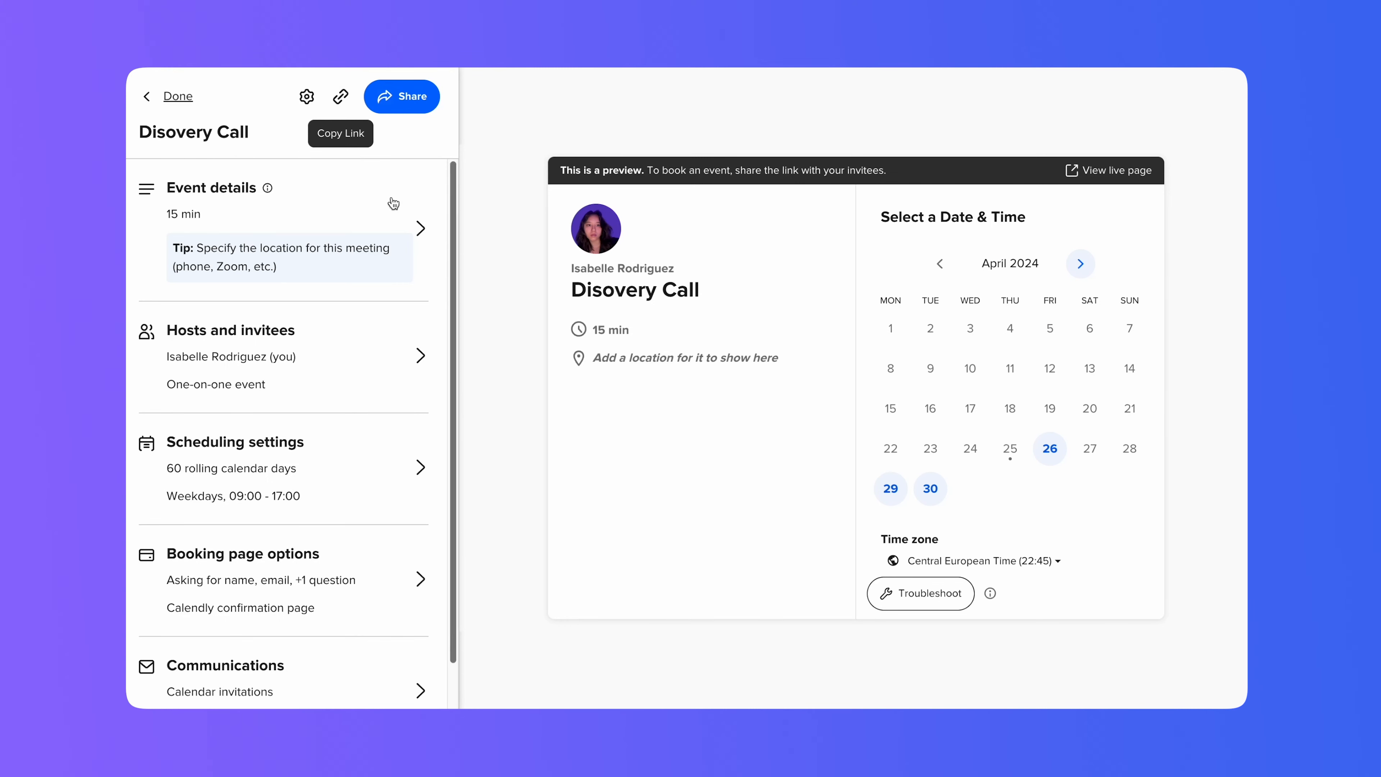
click(340, 97)
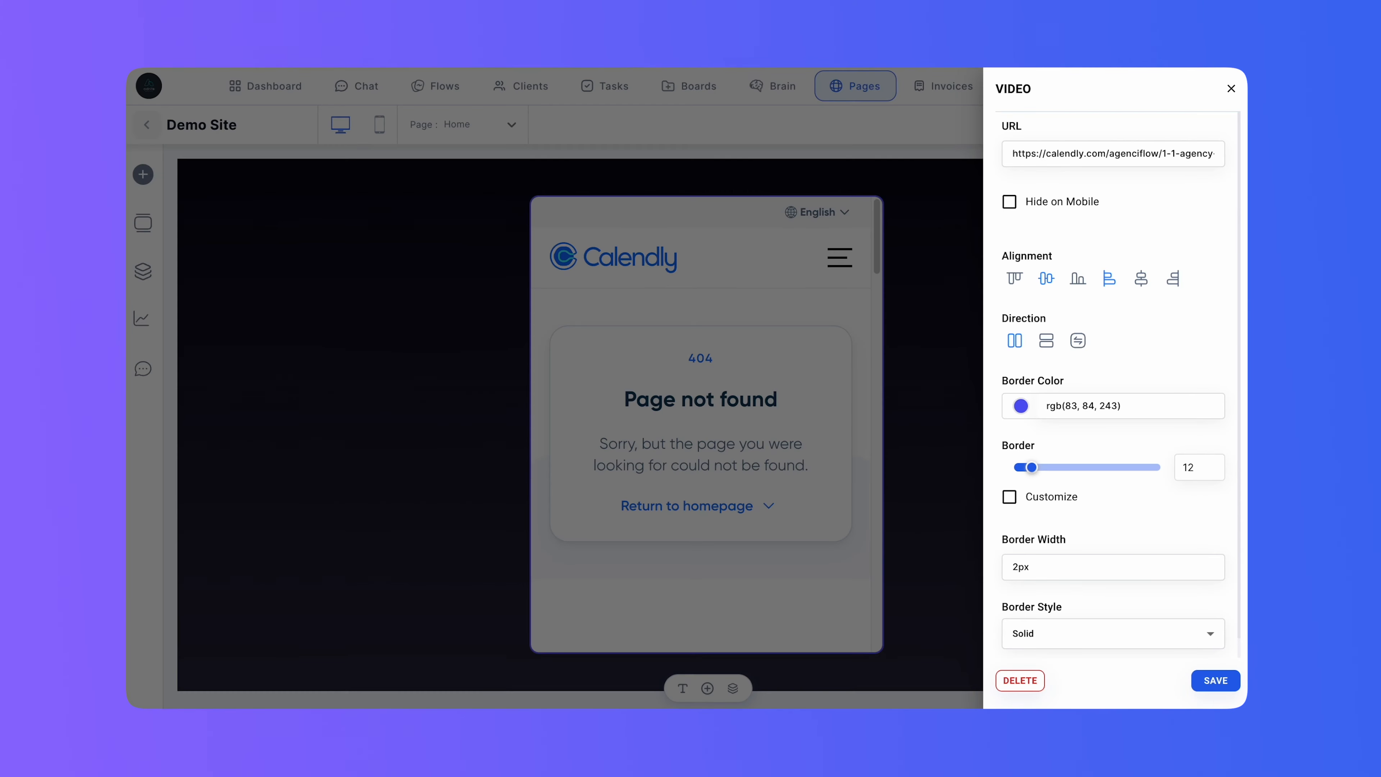
triple_click(1182, 156)
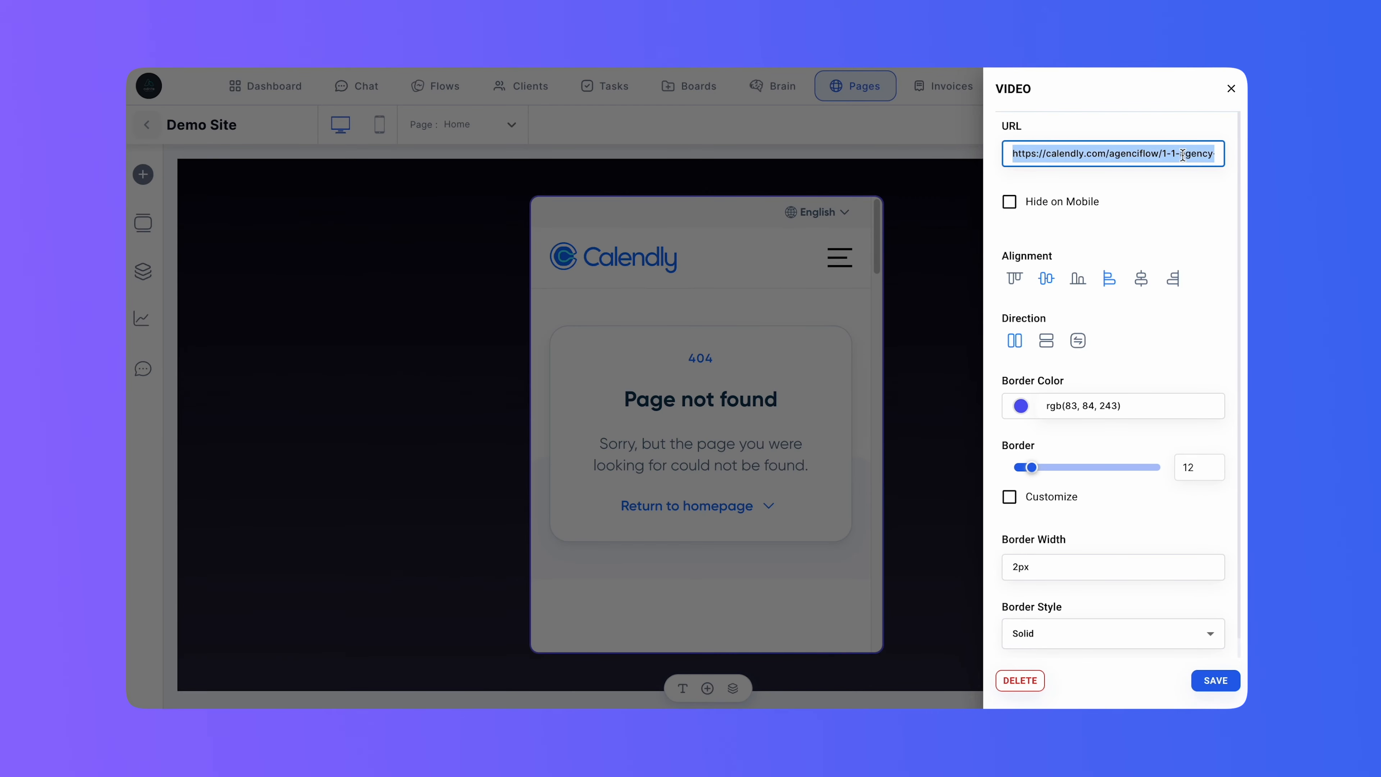
key(ctrl+v)
click(1177, 187)
click(1215, 681)
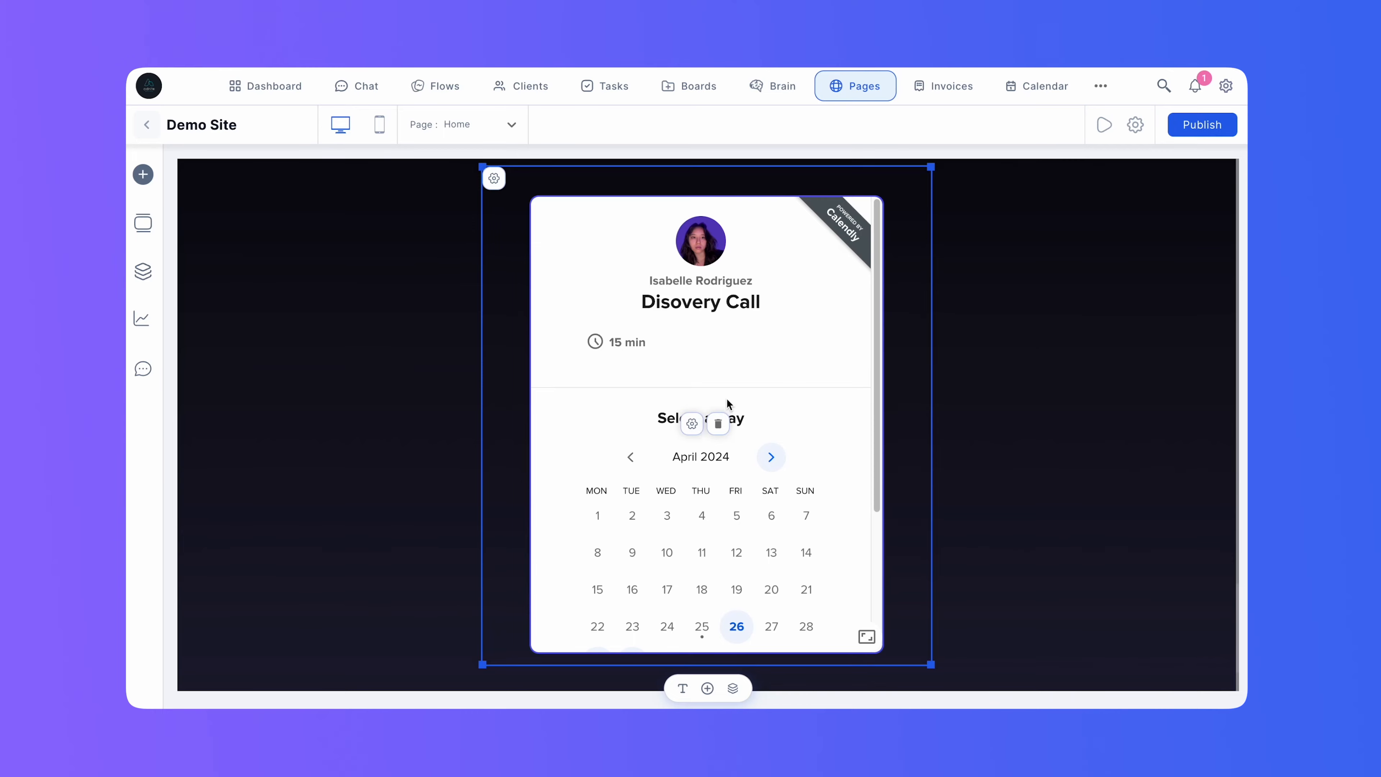
Open the site preview and look over the page from the hero through the services and process sections.
click(1190, 127)
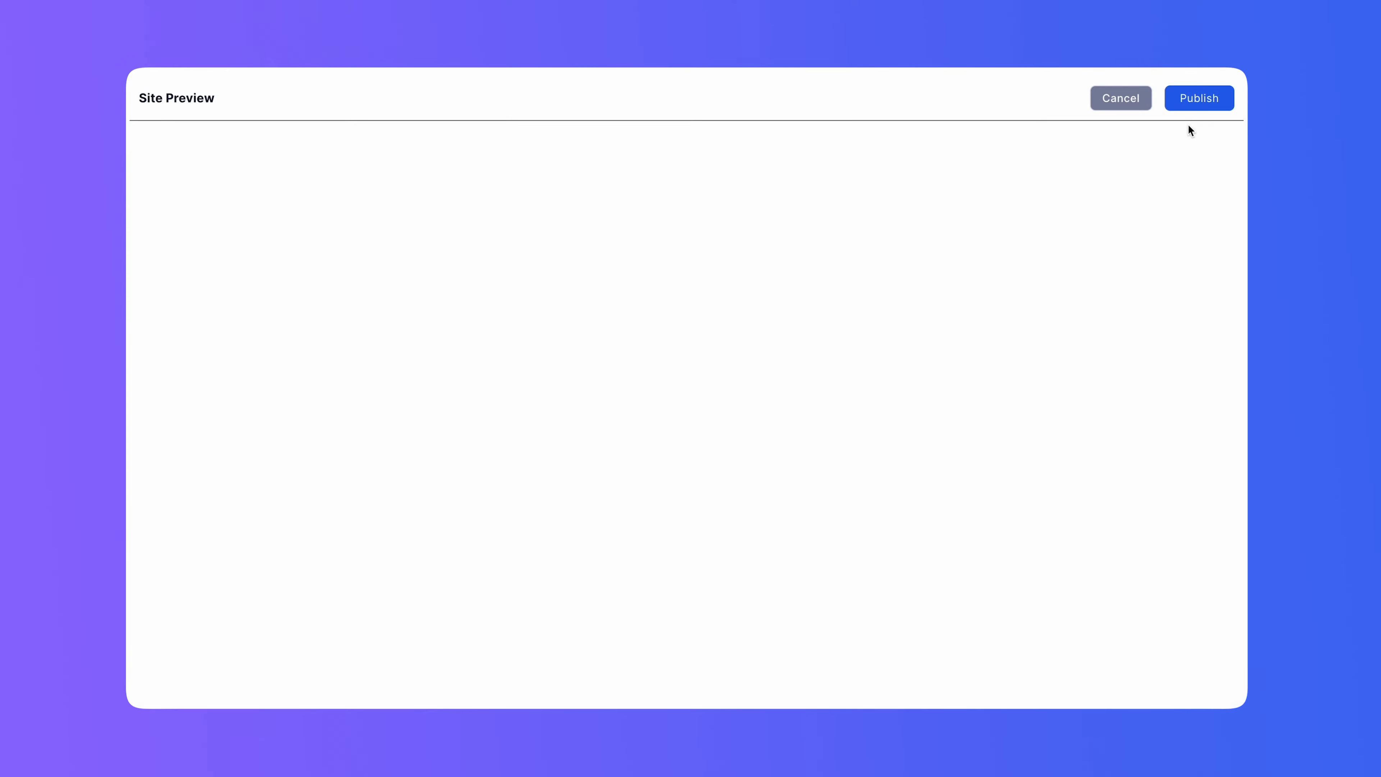
scroll(933, 489, down, 10)
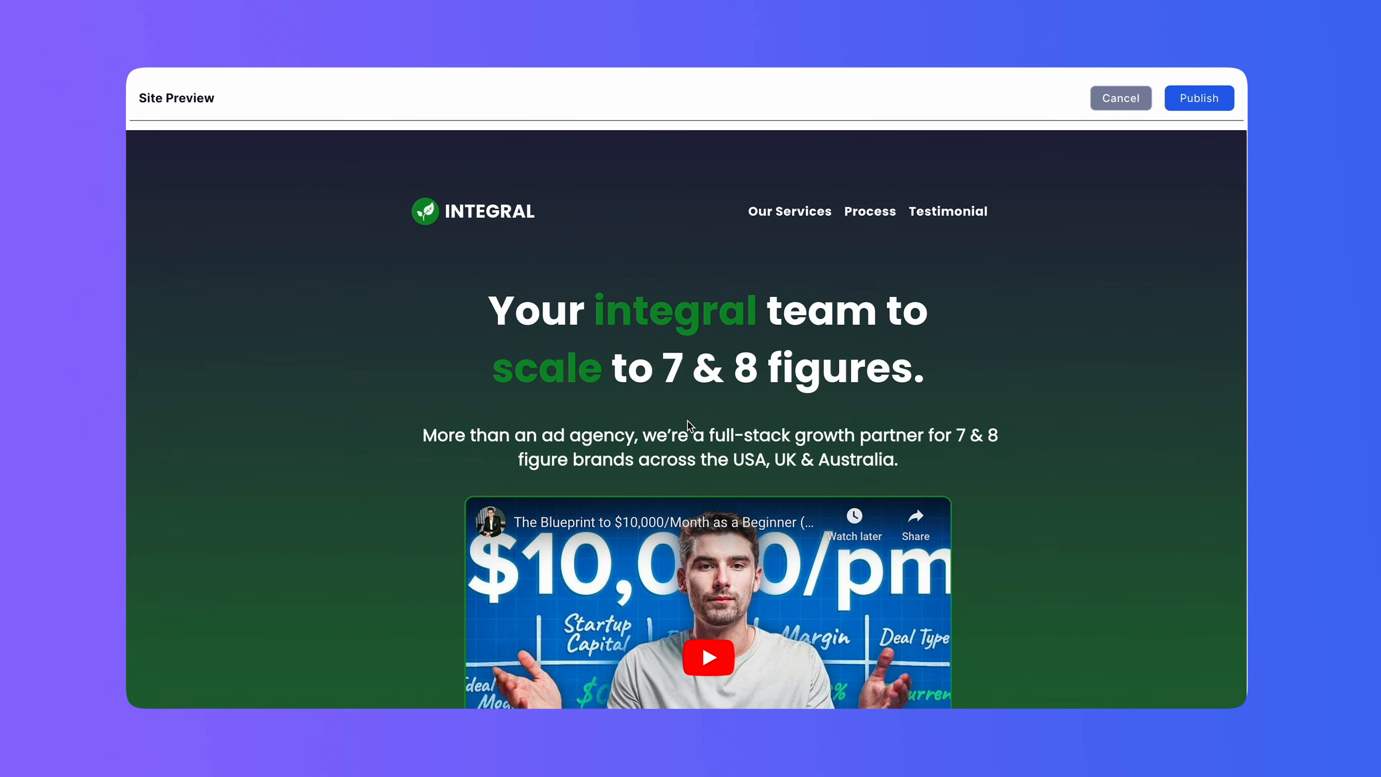
scroll(685, 425, down, 15)
scroll(689, 426, up, 5)
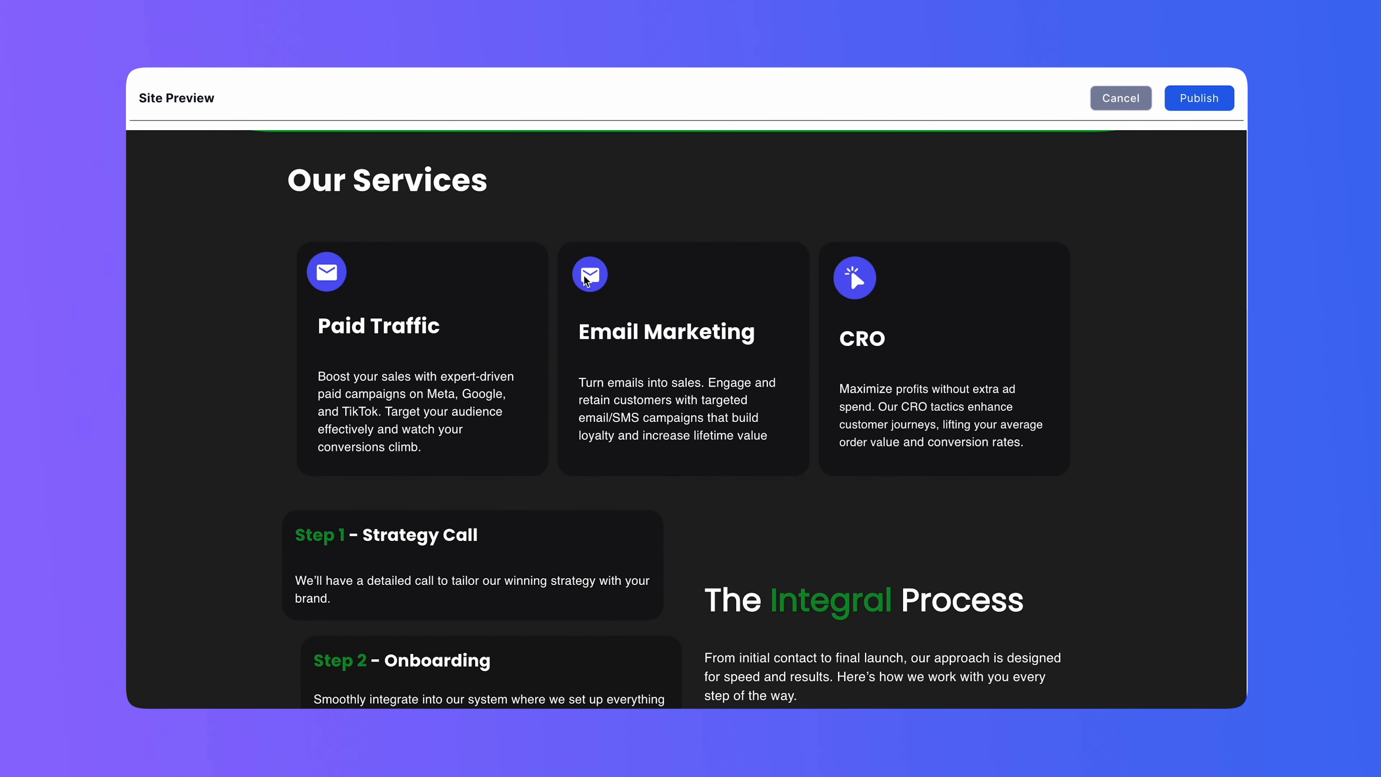
scroll(689, 426, down, 15)
scroll(721, 287, up, 20)
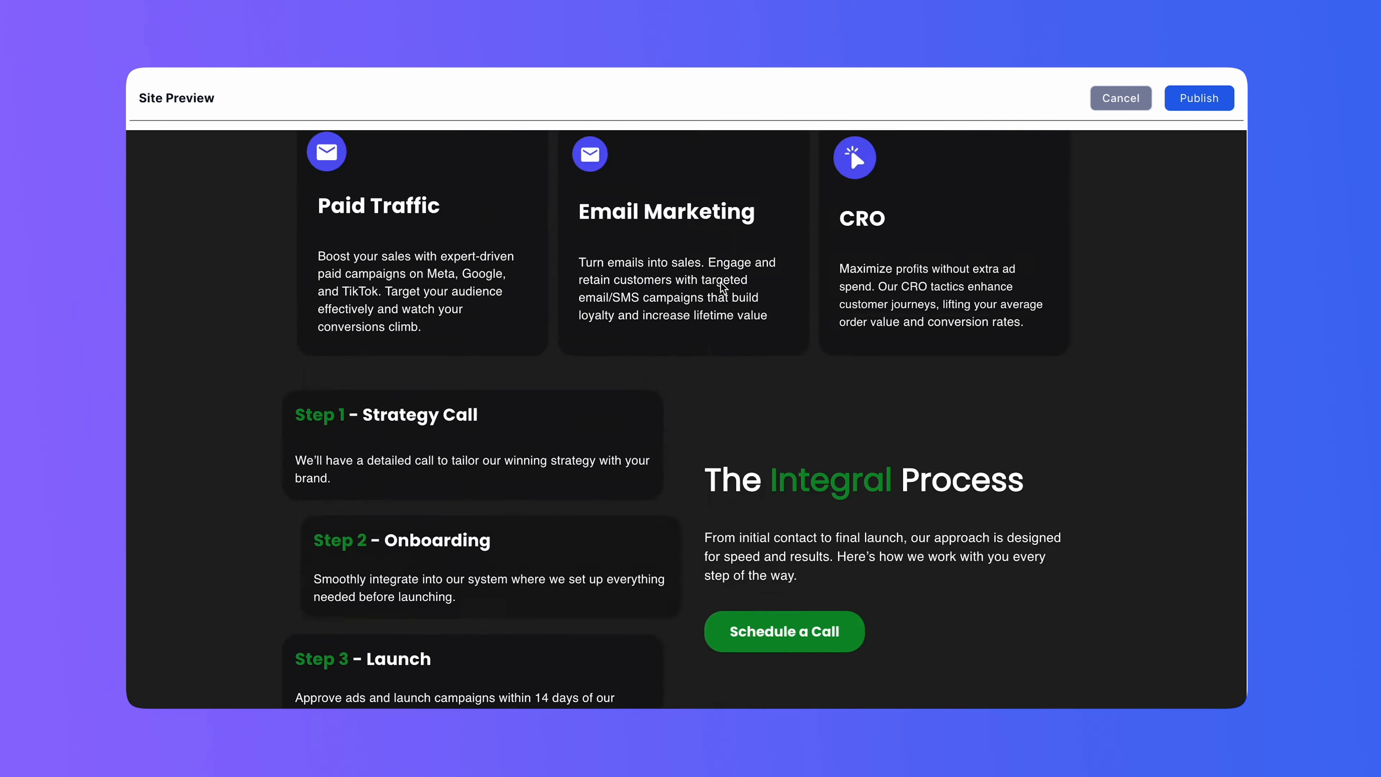